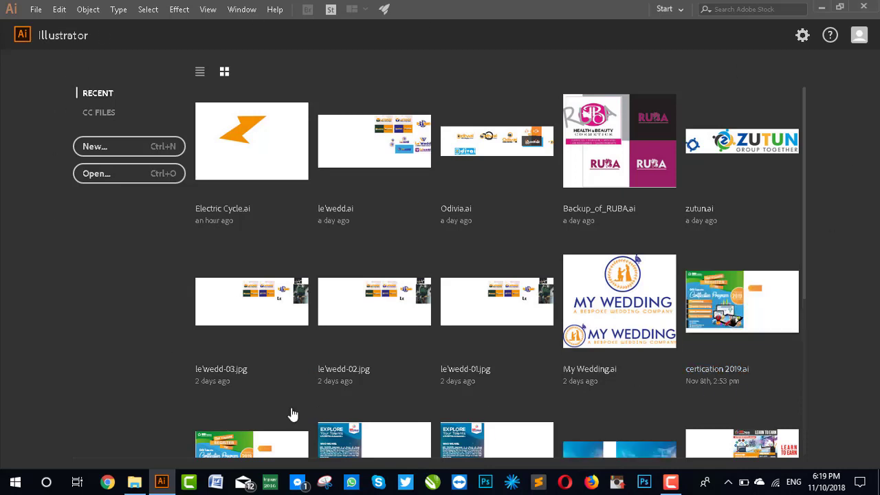
Step: Create a new blank 600 × 600 px document, Untitled-1, from the New Document dialog
click(108, 154)
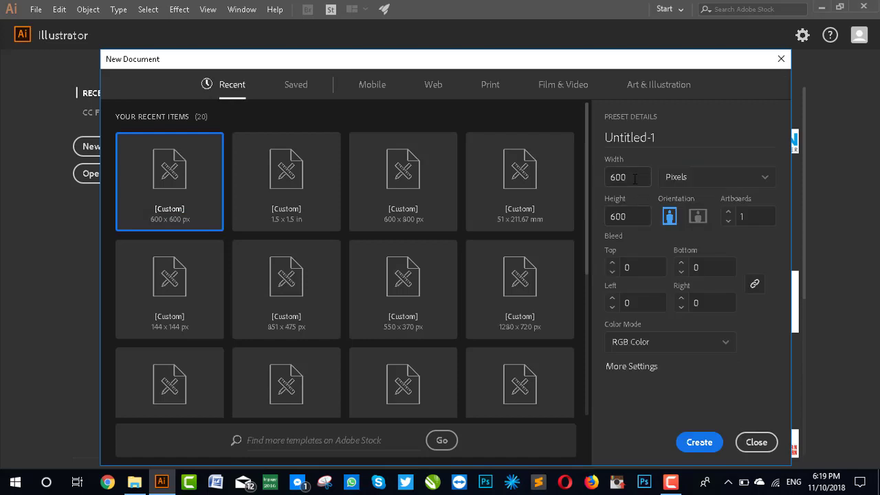
click(635, 217)
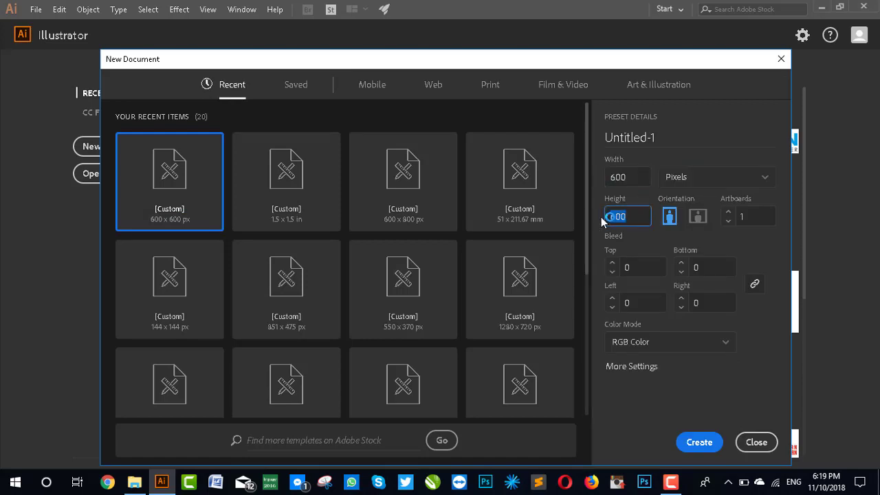
double_click(622, 177)
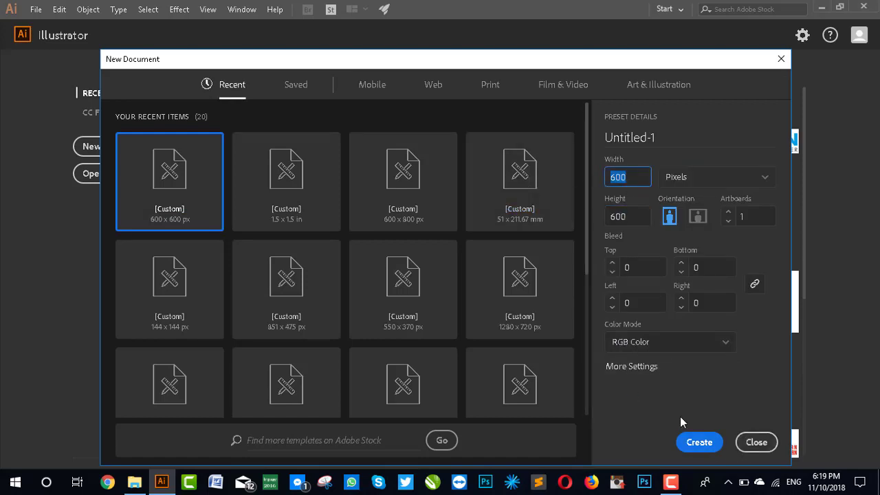
click(697, 442)
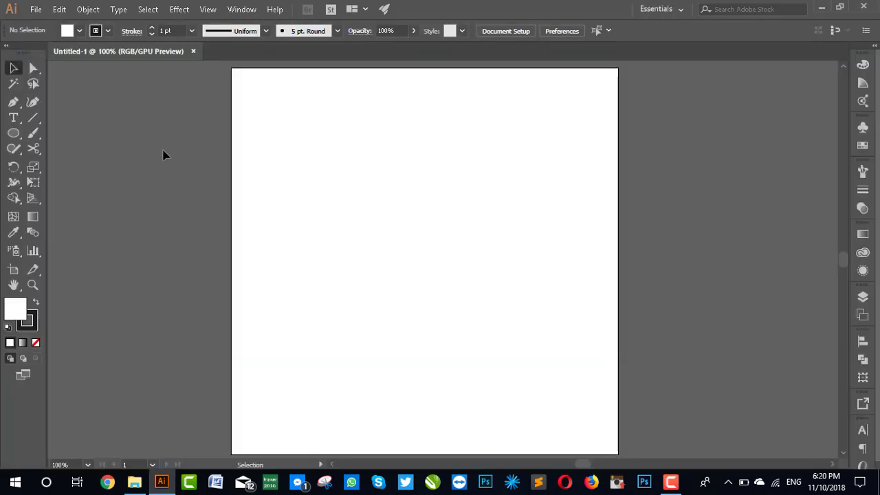
Step: Draw a 200 × 200 px circle with the Ellipse tool and move it onto the artboard
click(13, 134)
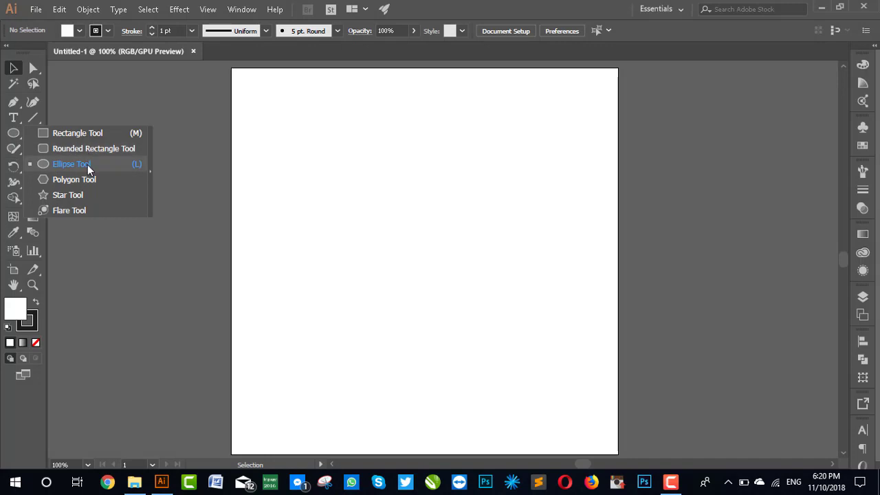
click(88, 165)
click(527, 253)
text(200)
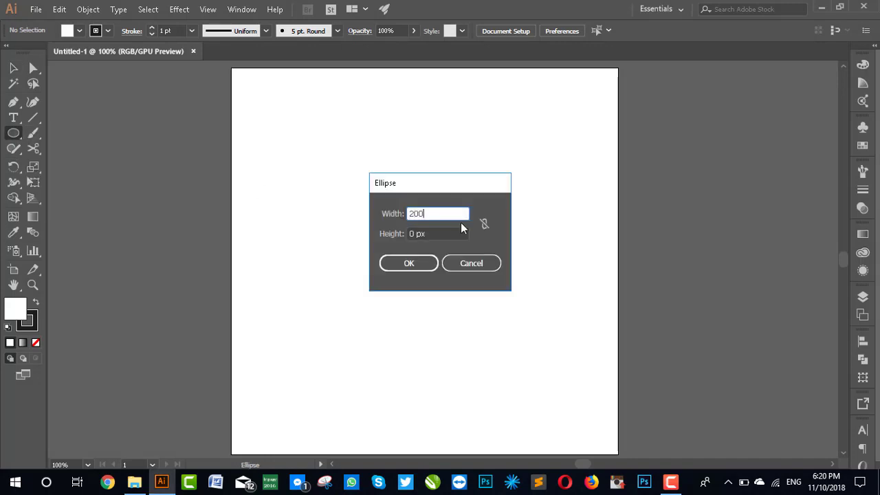
key(Tab)
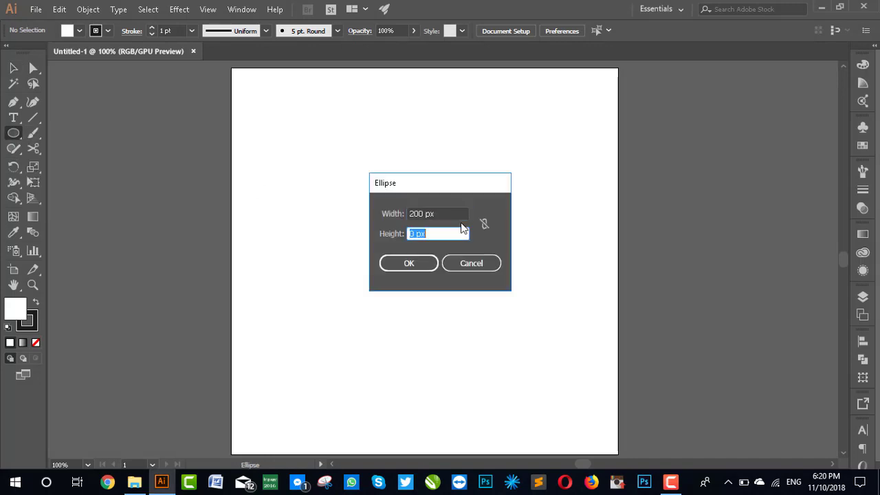
text(200)
key(Return)
key(v)
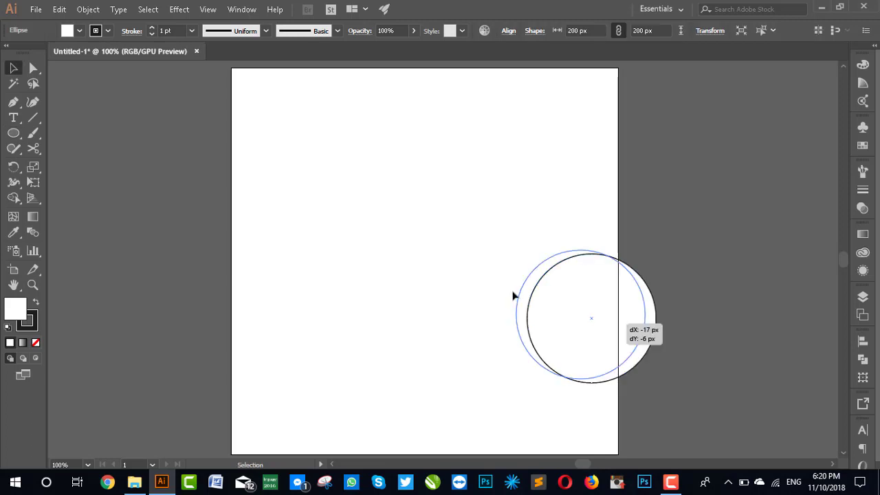
drag(613, 332, 515, 297)
Step: Give the circle no fill and a 15 pt stroke, then Alt-drag a copy to the left
click(69, 32)
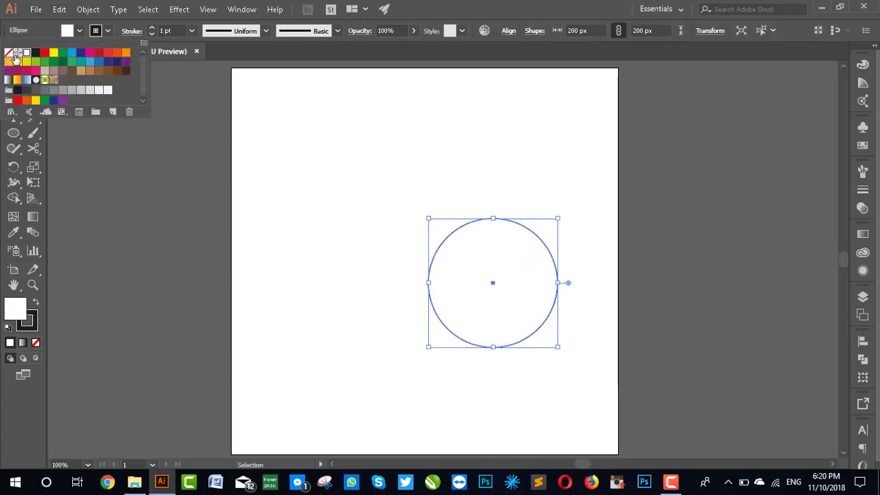
click(8, 52)
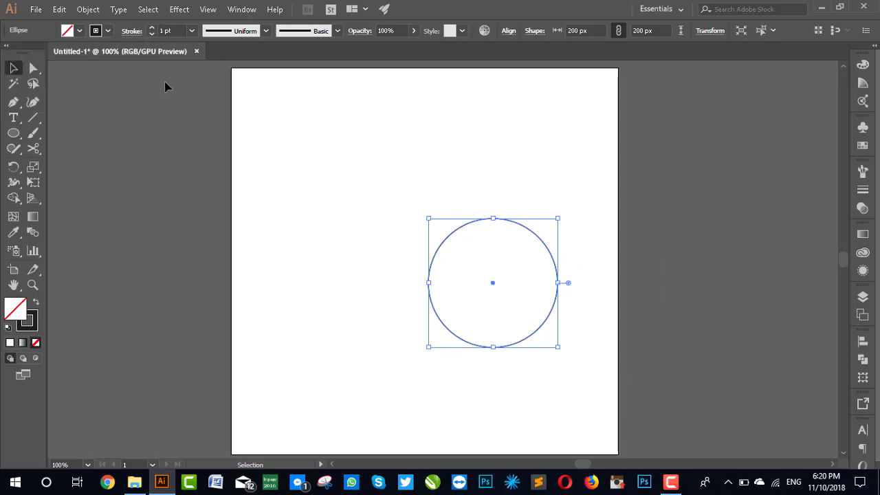
text(15)
key(Return)
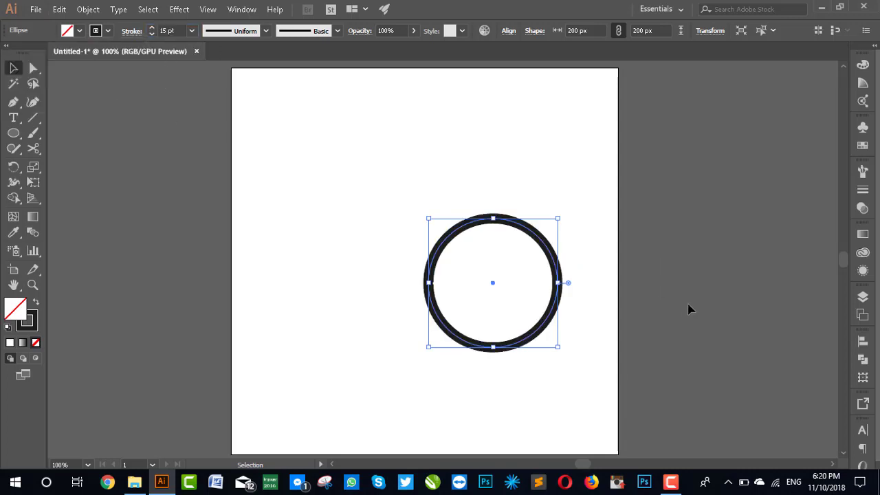
click(662, 280)
mouse_move(437, 255)
mouse_down()
mouse_move(493, 255)
mouse_move(246, 259)
mouse_up()
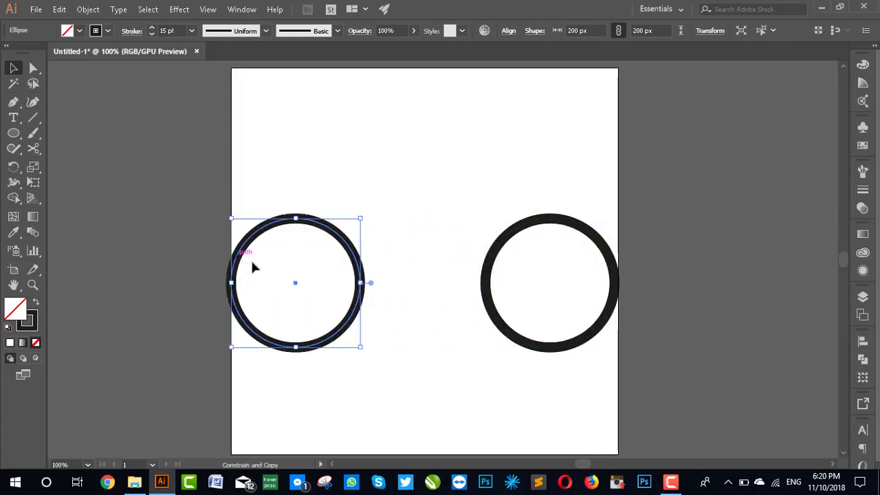
click(581, 289)
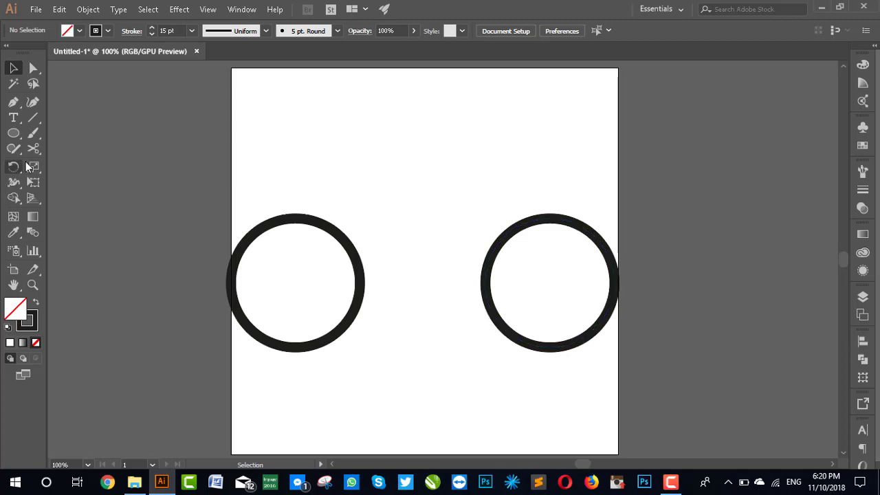
Step: Draw a small solid black hub circle at the right wheel's centre and copy it toward the left wheel
key(l)
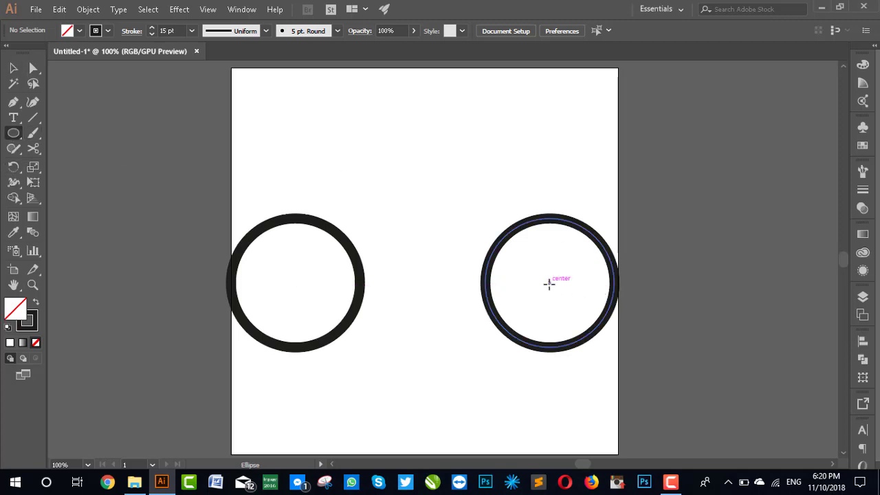
drag(549, 283, 565, 297)
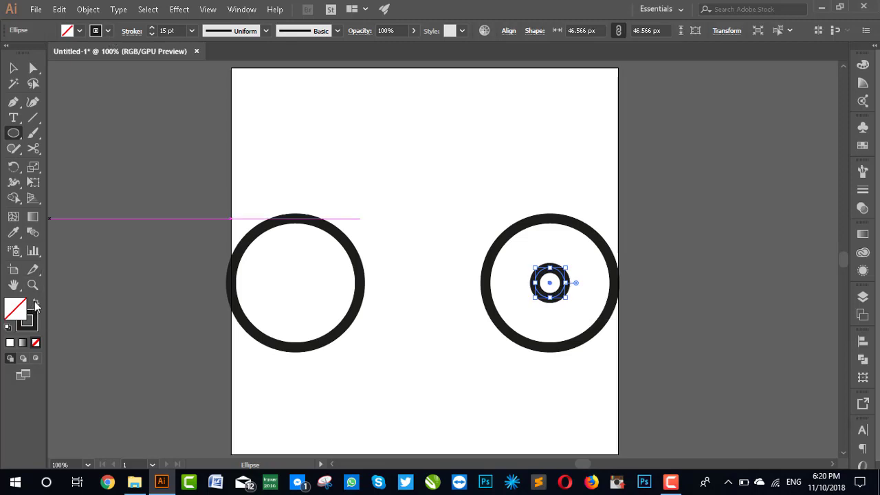
click(35, 303)
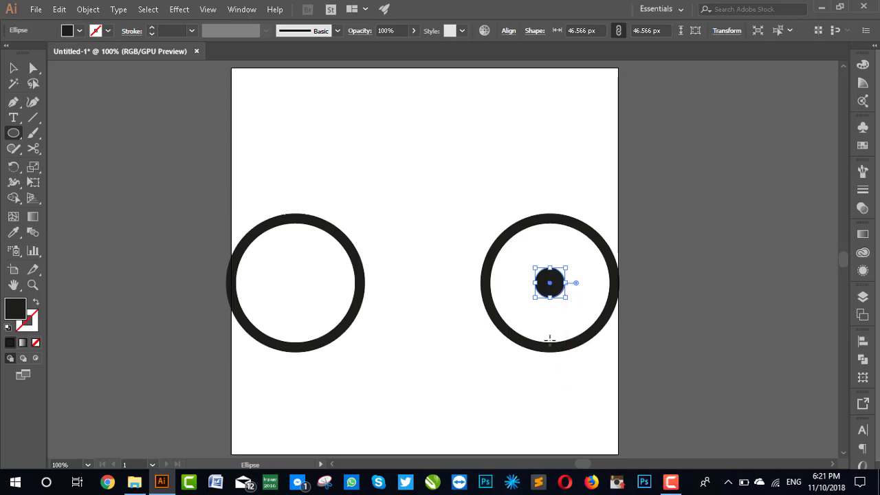
key(v)
click(589, 295)
drag(542, 292, 300, 296)
Step: Drop the hub copy on the left wheel, then draw a three-point fork path ending at the right hub
click(505, 416)
key(p)
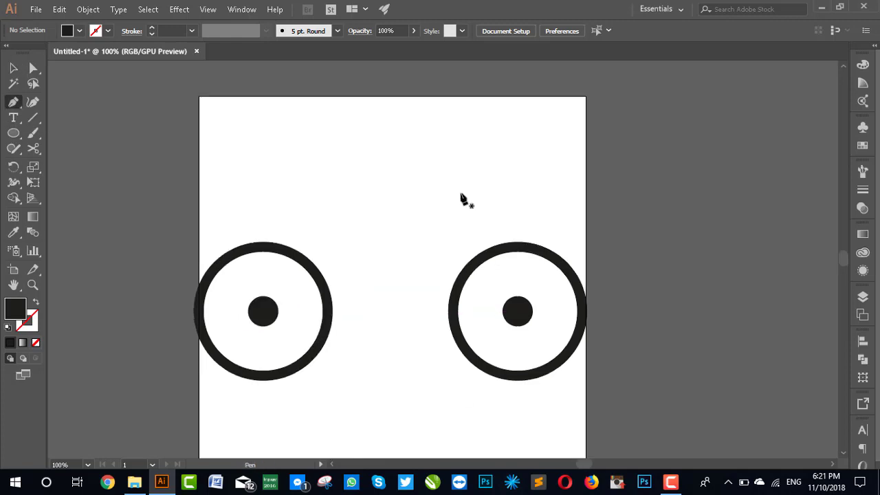
click(457, 200)
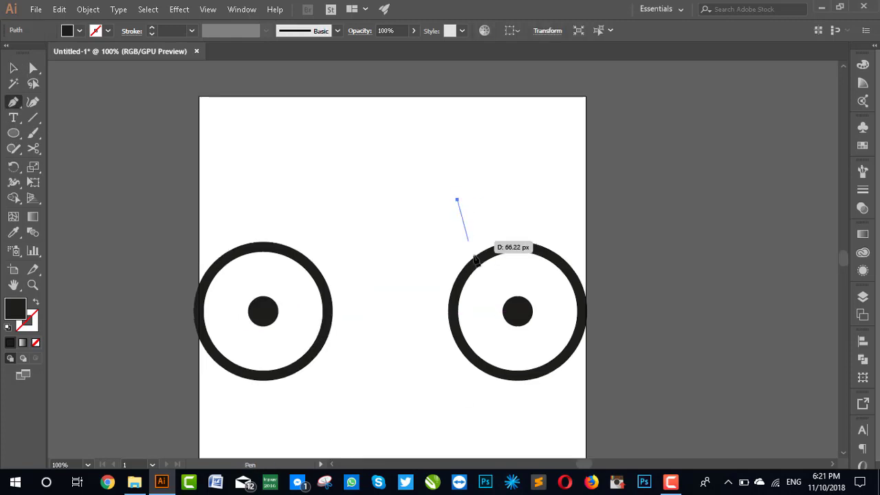
click(483, 293)
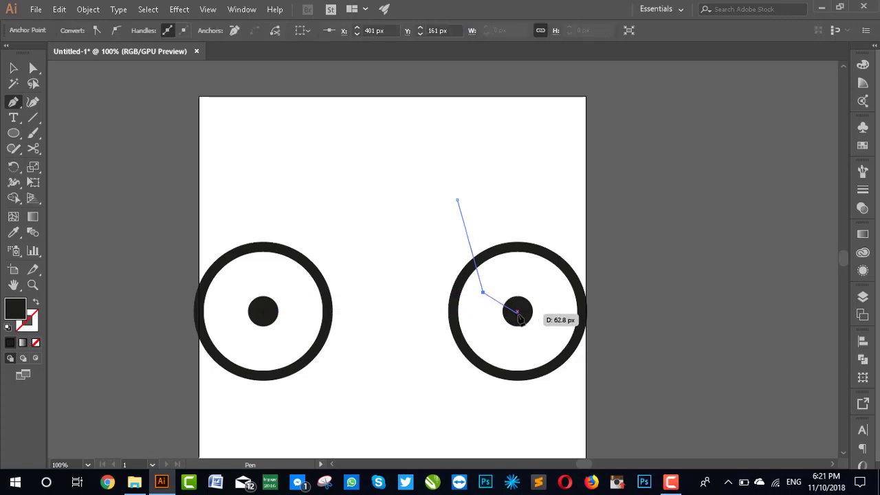
click(517, 311)
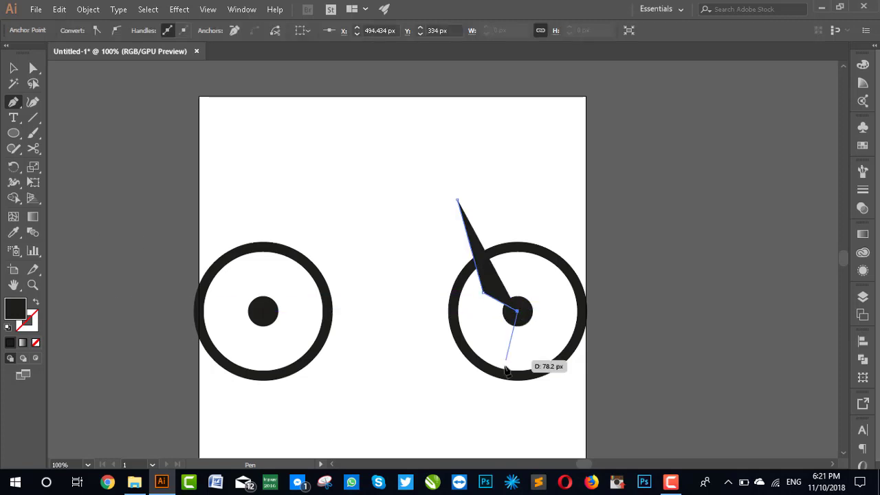
click(17, 71)
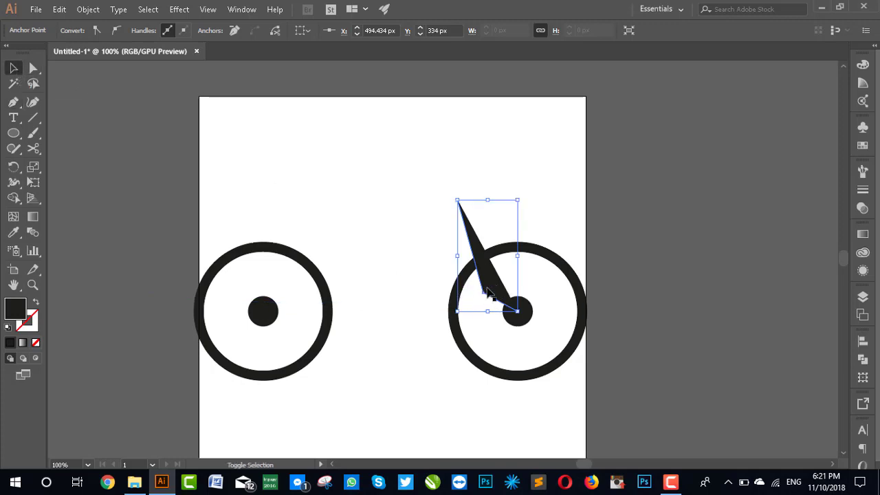
Step: Swap the fork's fill to stroke and eyedrop the wheel's 15 pt black stroke onto it
key(shift+x)
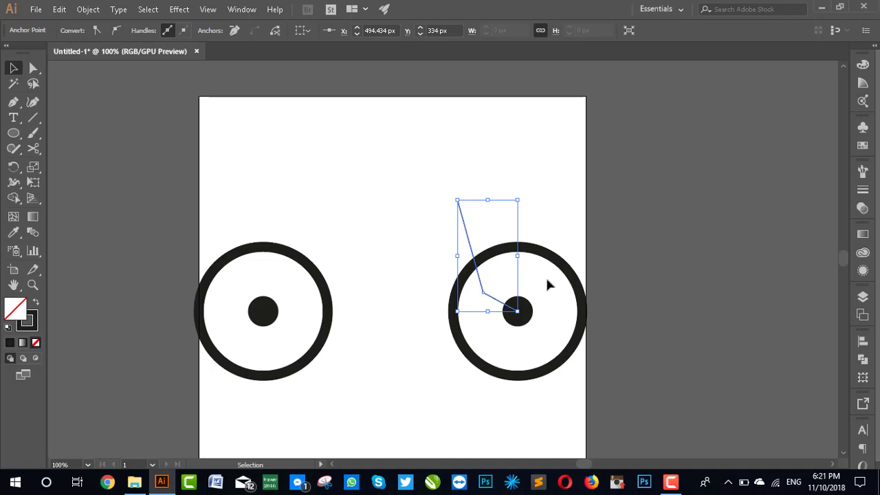
key(i)
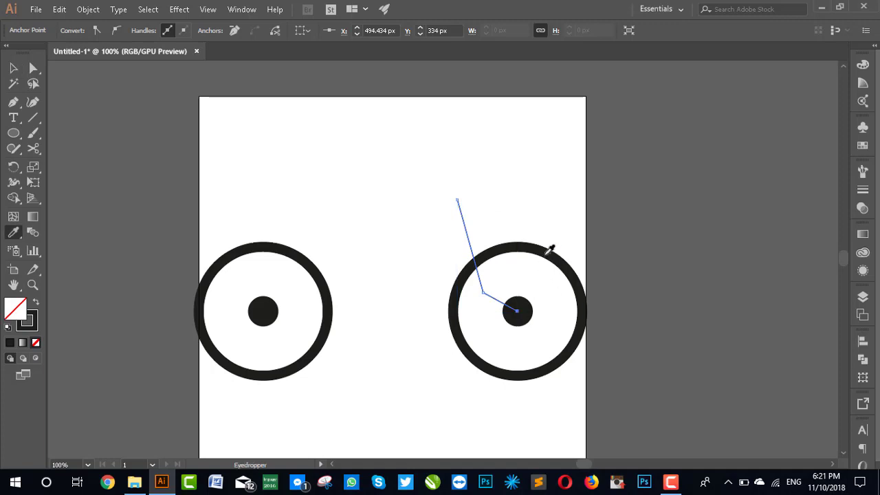
click(549, 252)
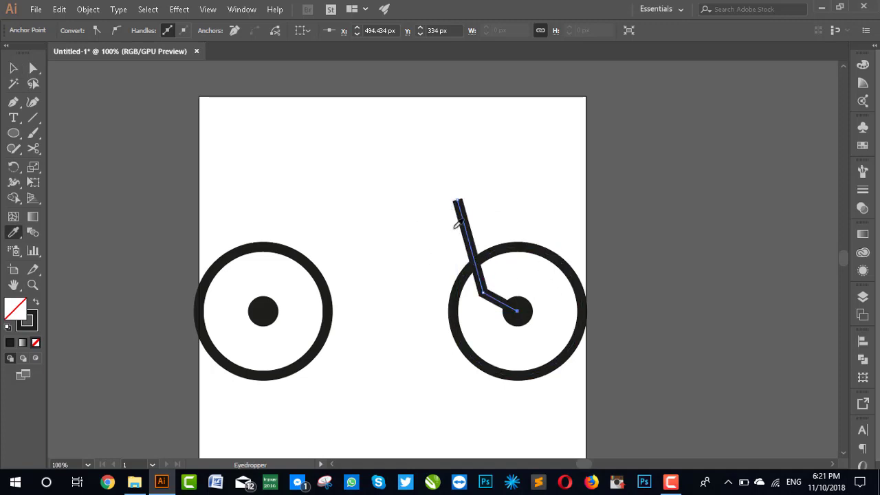
key(v)
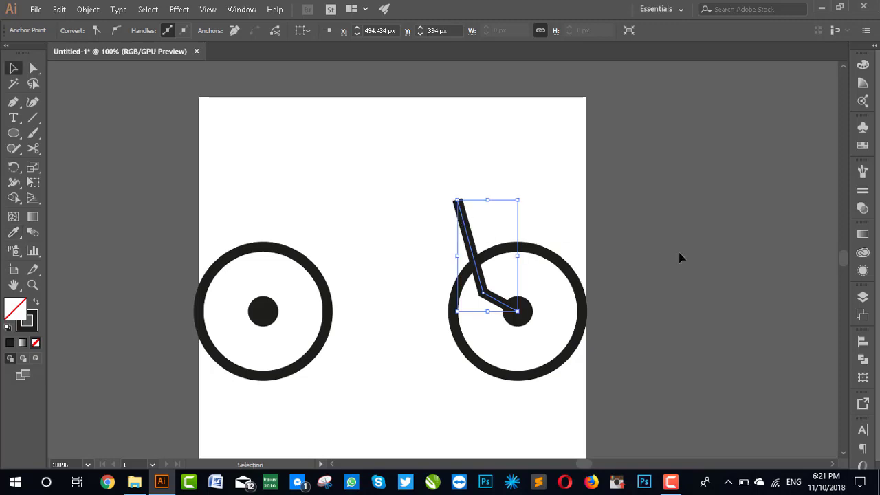
click(679, 255)
click(13, 101)
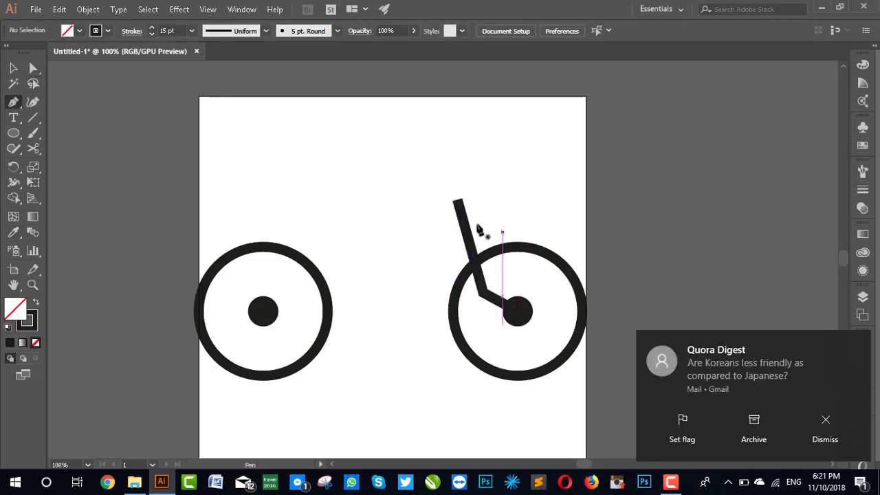
Step: Extend the fork into a handlebar with a short downward end and round its top-right corner
click(457, 201)
click(503, 201)
click(509, 220)
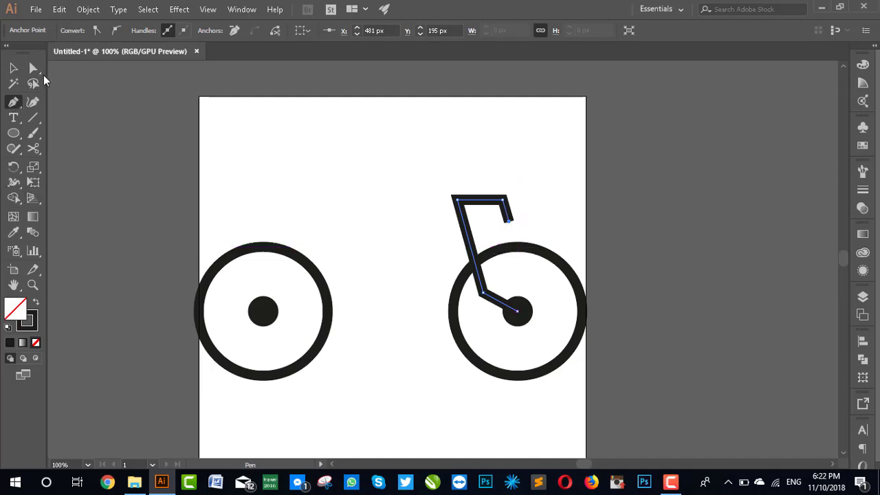
click(33, 68)
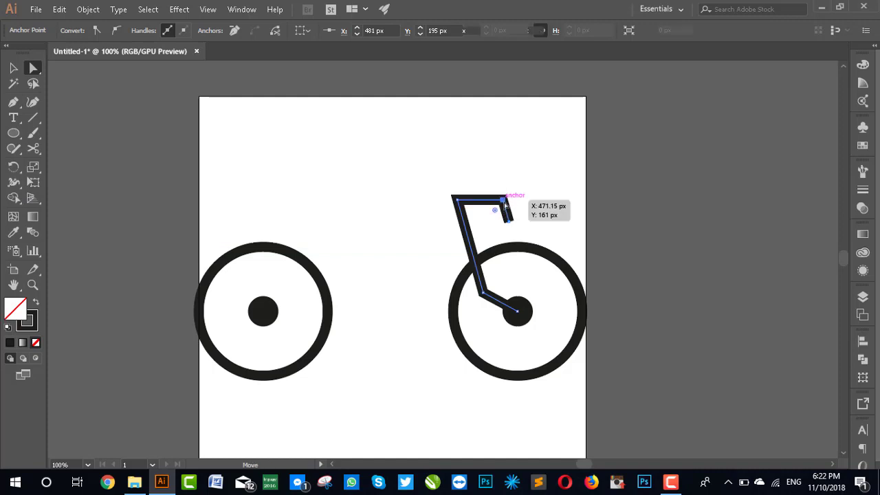
click(502, 200)
drag(499, 211, 492, 222)
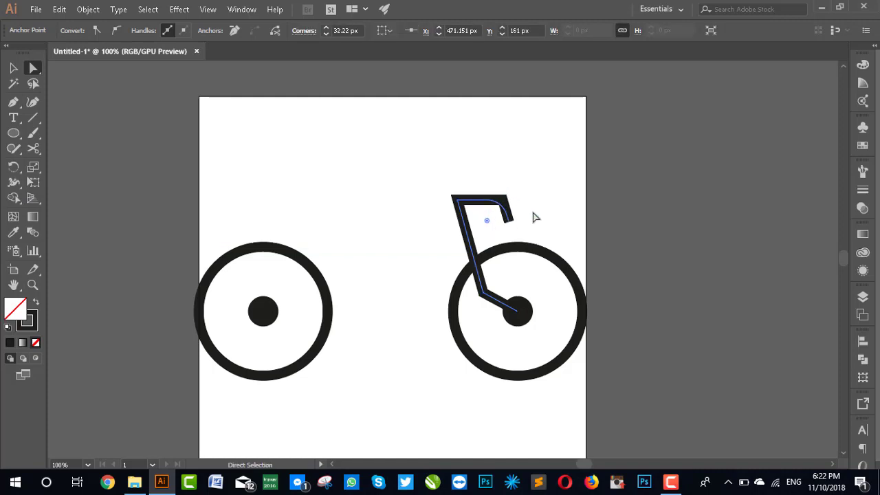
click(662, 257)
click(13, 103)
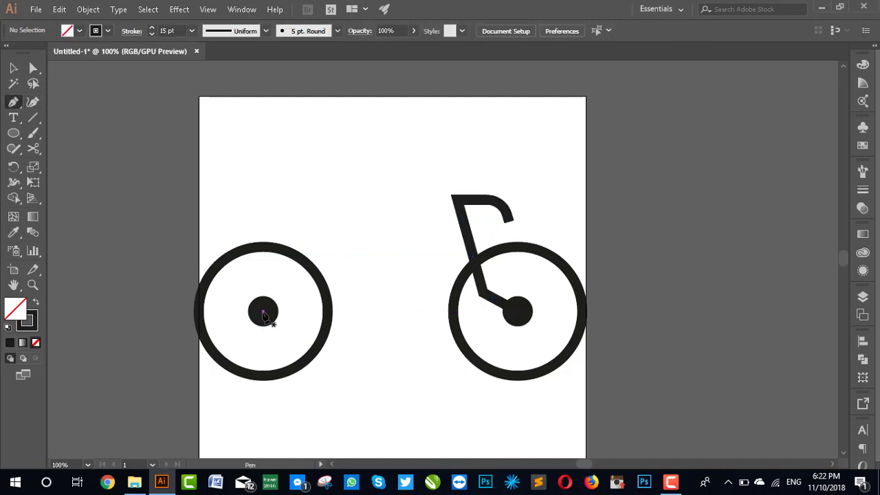
Step: Draw the closed zigzag frame path from the left hub to the fork and back to the hub
click(263, 312)
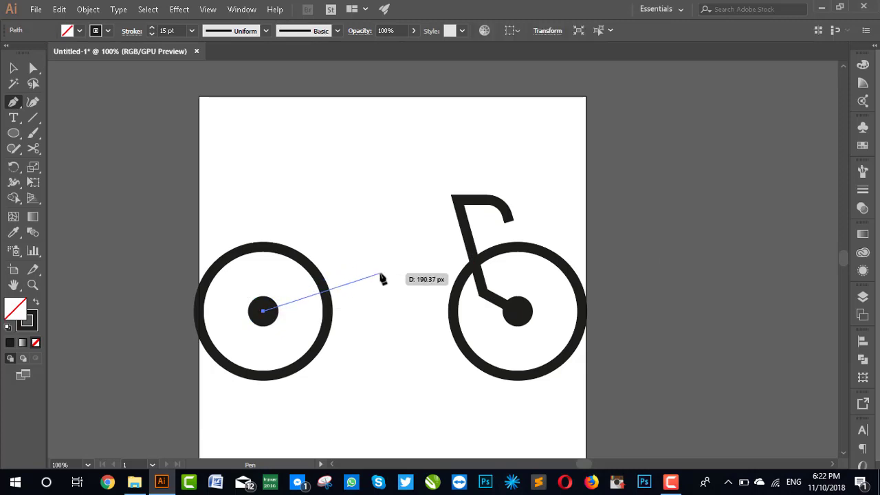
click(373, 275)
click(349, 247)
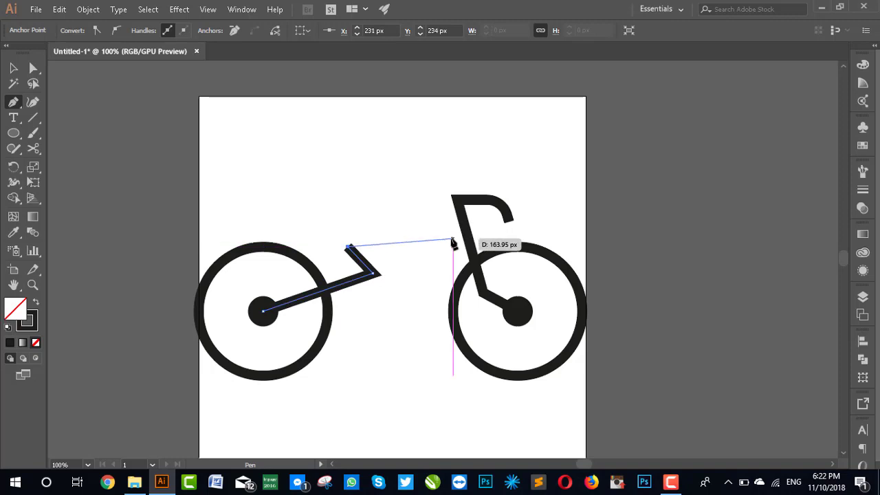
click(473, 245)
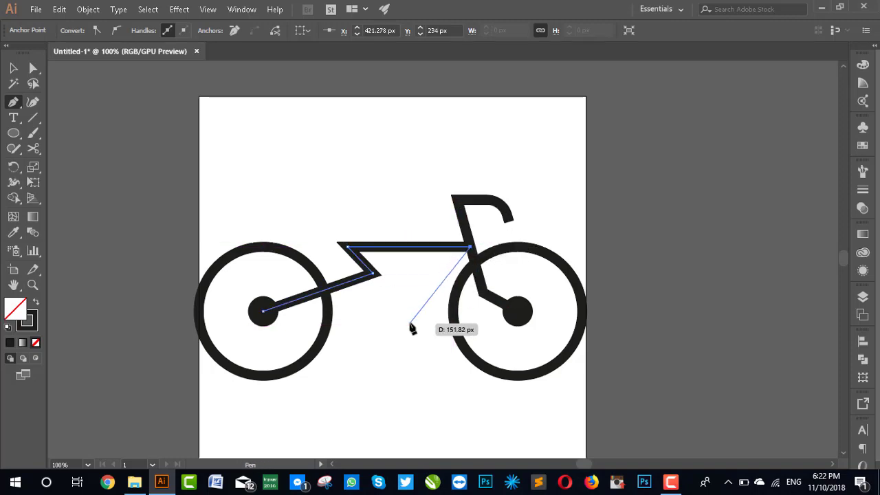
click(392, 312)
click(431, 341)
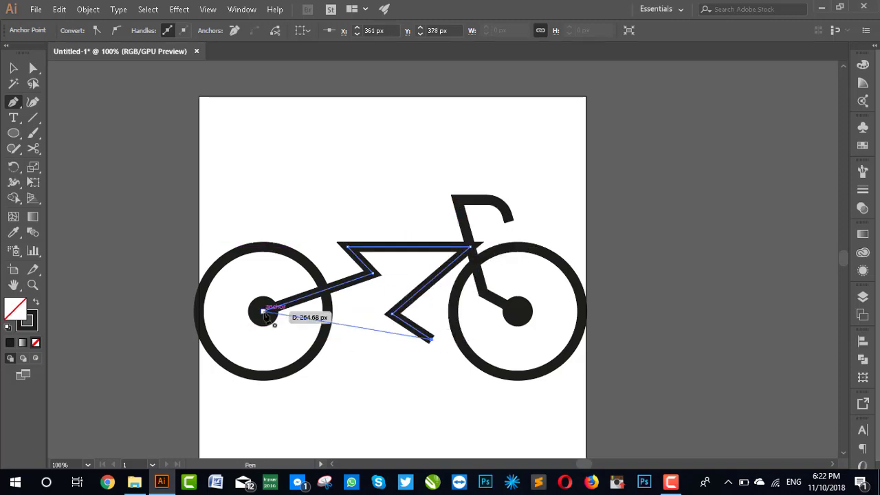
click(263, 310)
Step: Drag the frame's zigzag anchors with Direct Selection into a lightning-bolt shape
key(a)
click(433, 346)
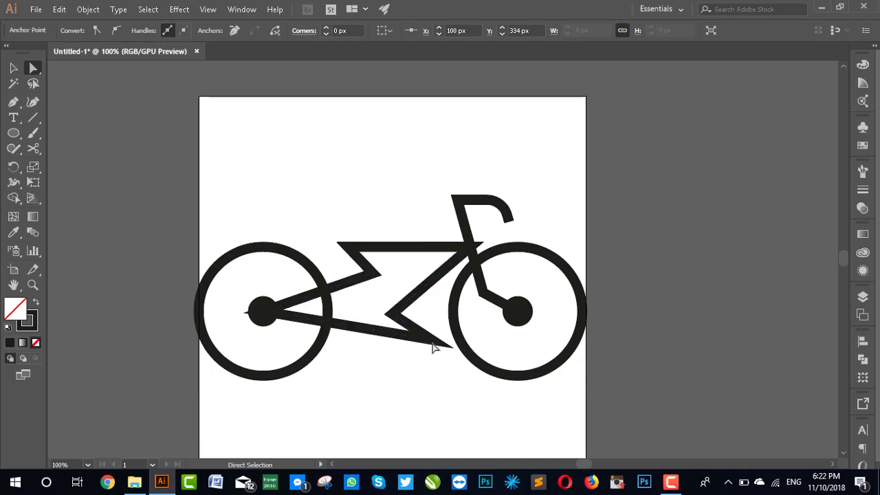
drag(434, 348, 415, 355)
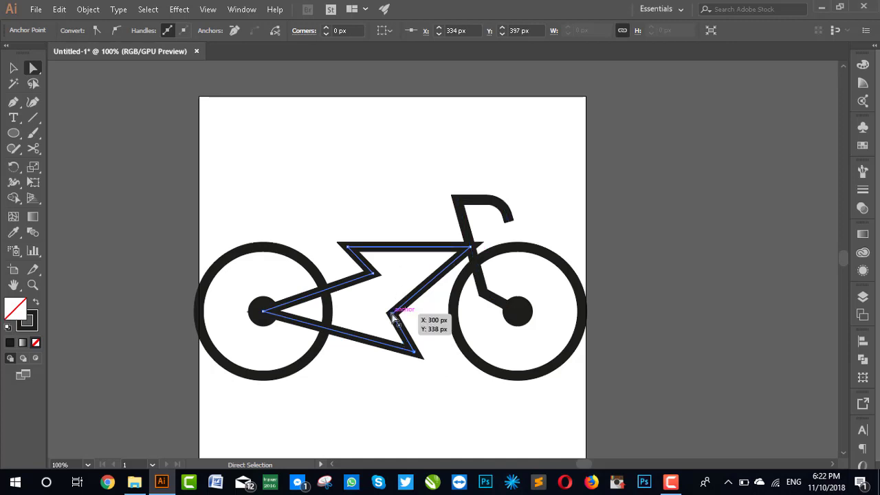
drag(392, 314, 389, 309)
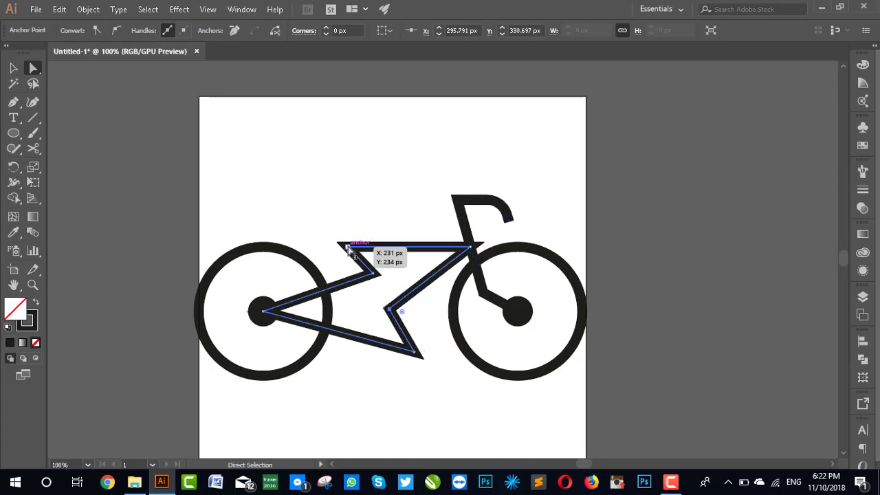
drag(347, 247, 357, 246)
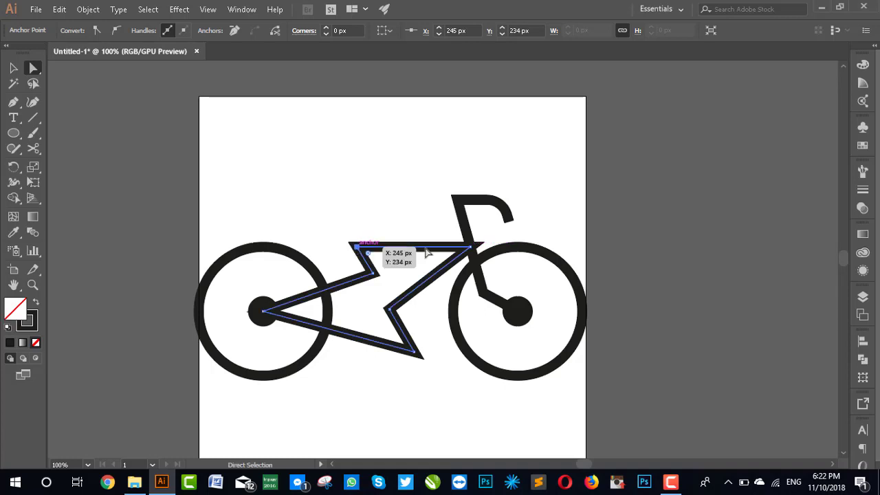
drag(390, 309, 388, 324)
drag(379, 274, 373, 279)
click(415, 371)
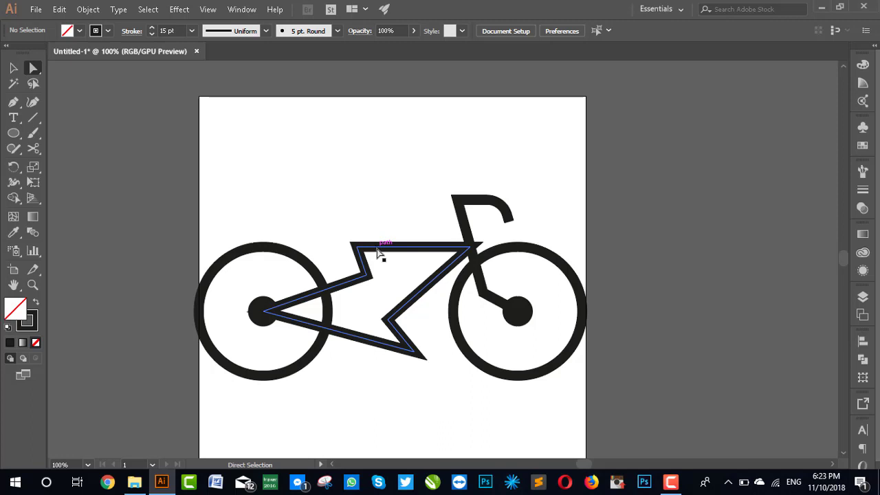
Step: Set the bolt frame's stroke to Align Stroke to Inside
key(v)
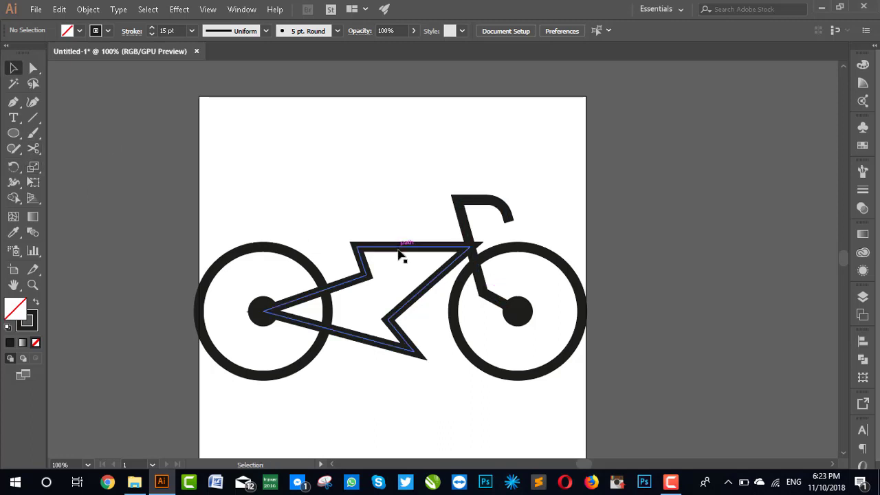
click(398, 254)
click(132, 31)
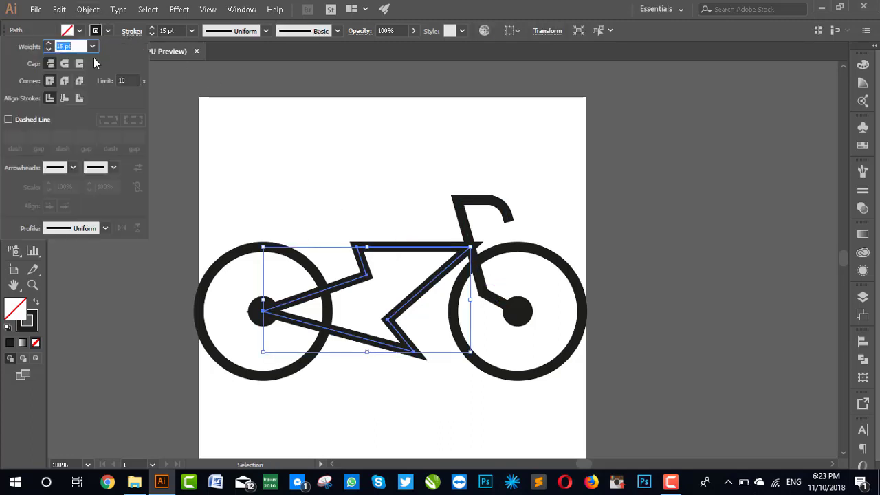
click(64, 97)
key(ctrl+shift+a)
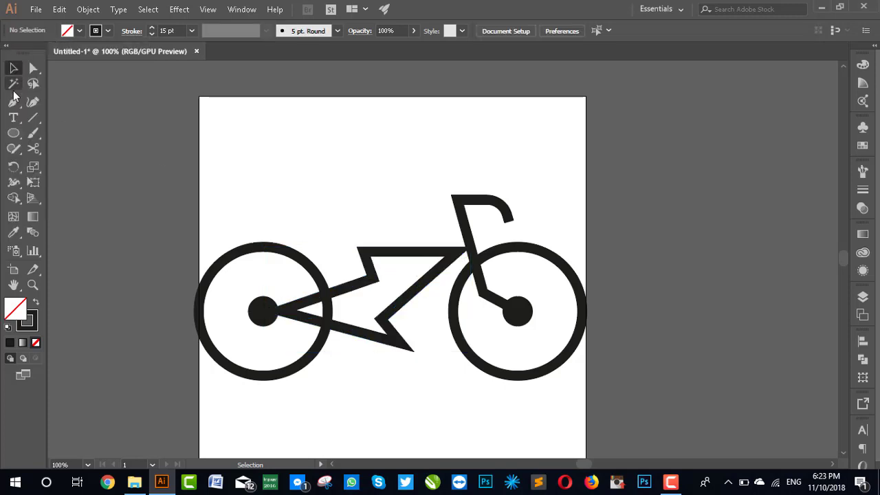
Step: Shift the frame's top-left corner anchor about 9 px left
key(a)
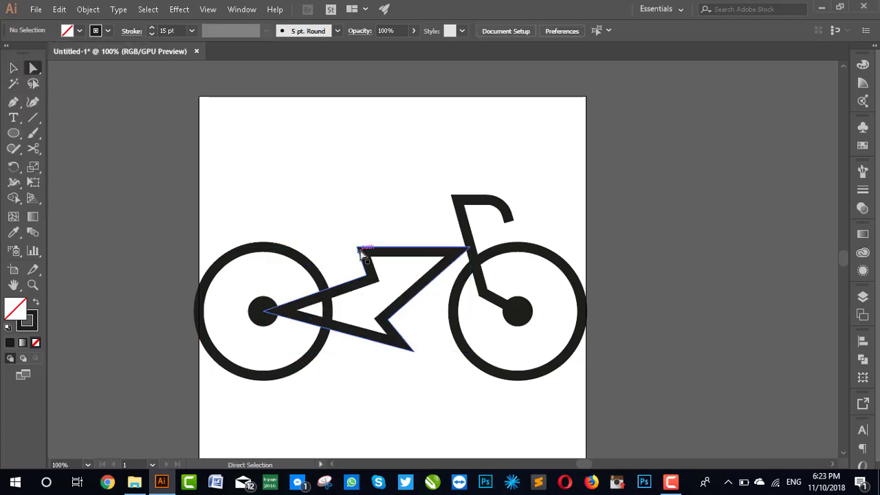
drag(358, 249, 350, 249)
click(481, 417)
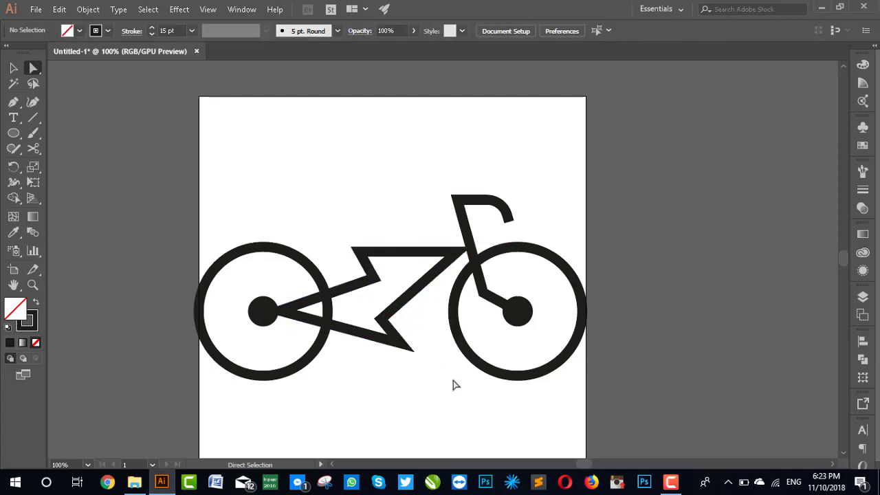
Step: Draw the seat post and seat from the frame corner, rounding the seat's top-left corner to 20 px
key(p)
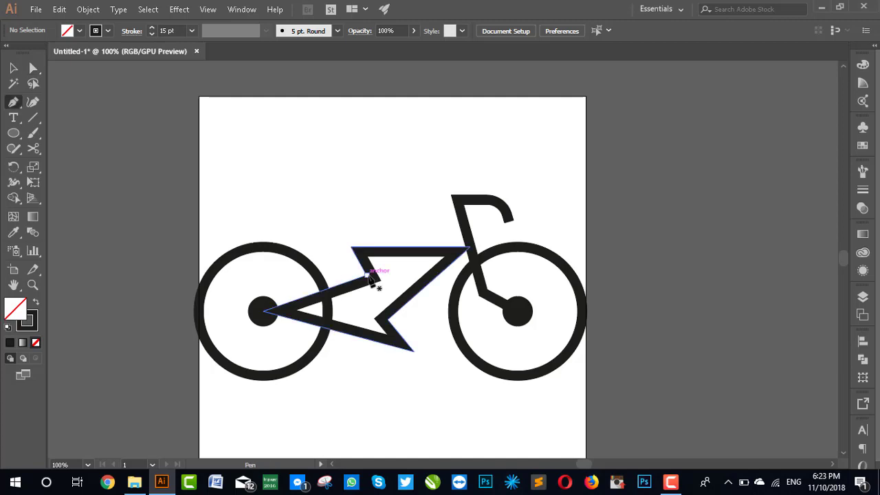
click(368, 275)
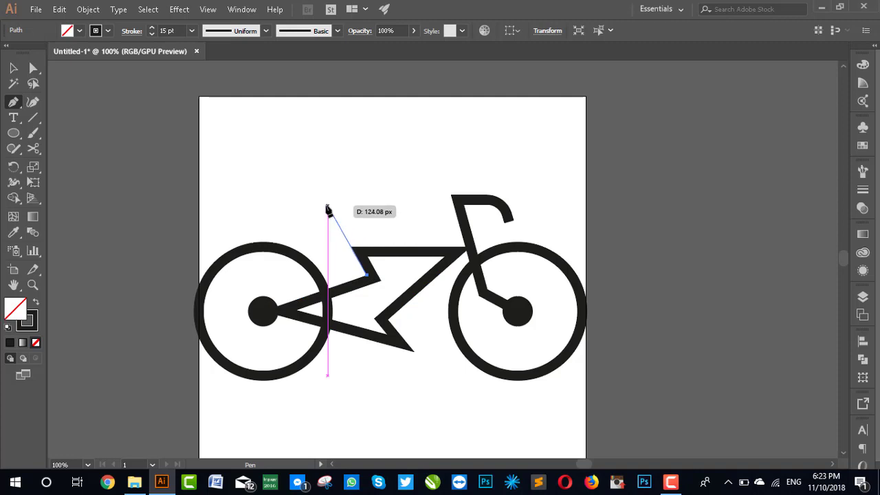
click(328, 206)
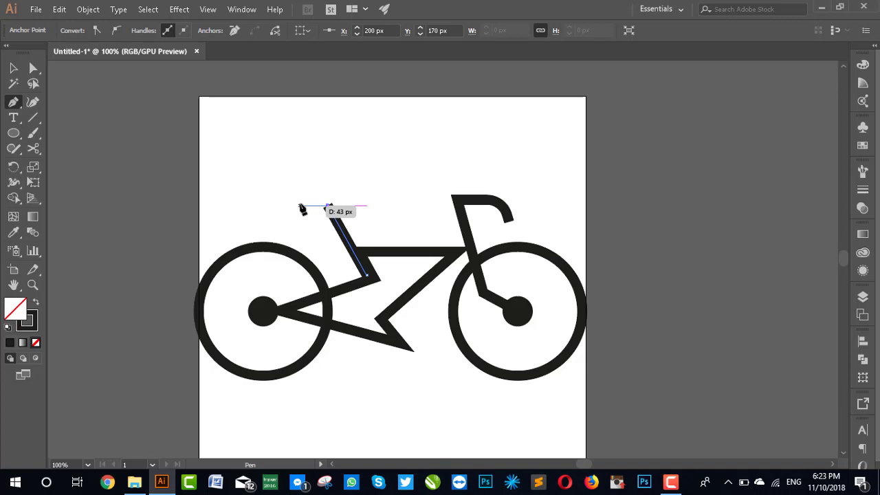
click(297, 205)
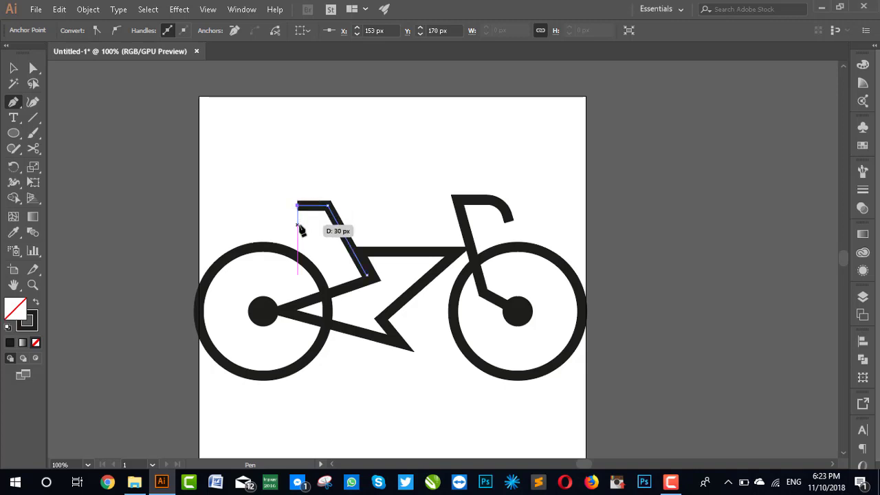
click(297, 230)
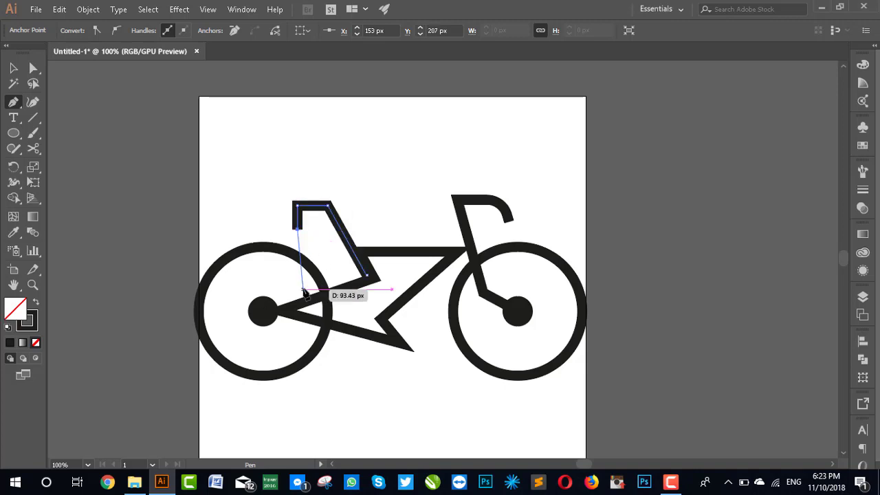
click(13, 68)
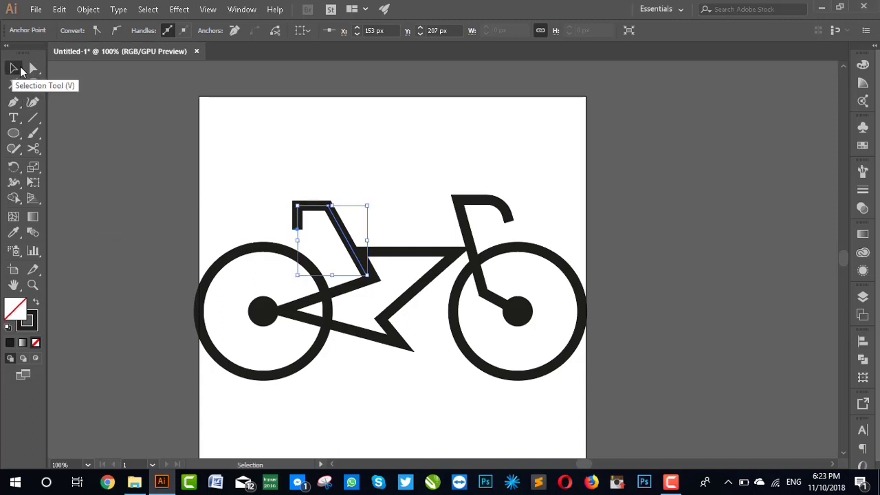
click(35, 70)
click(297, 207)
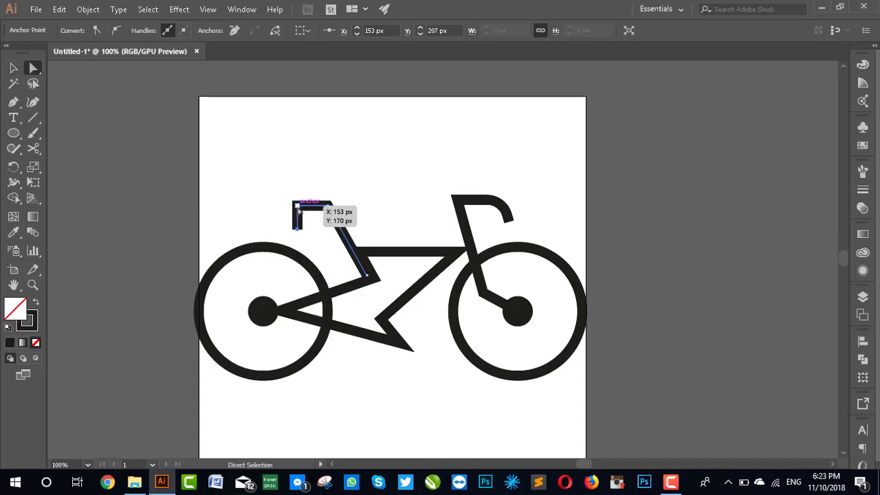
drag(307, 215, 309, 219)
click(371, 193)
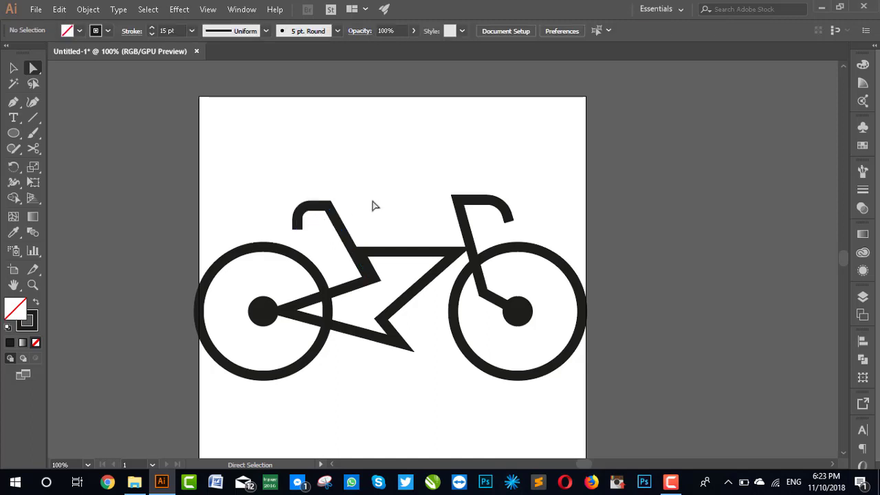
Step: Move the seat about 10 px right and zoom in on the bike
click(342, 236)
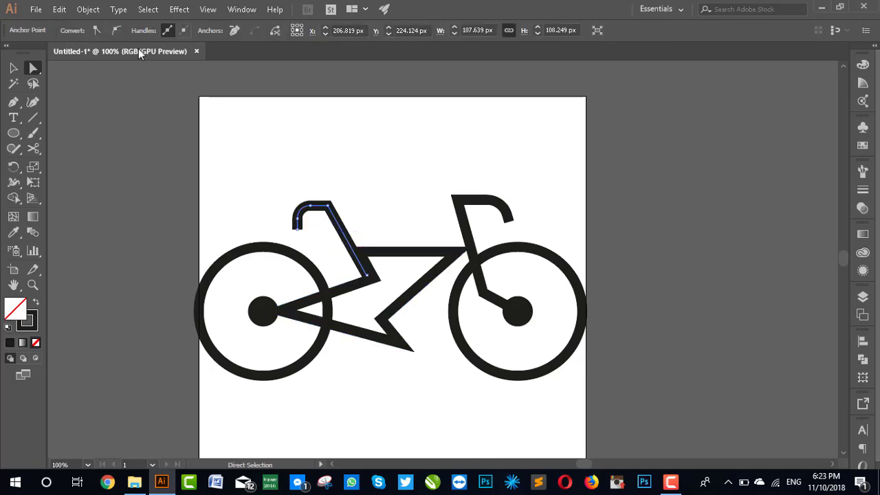
key(v)
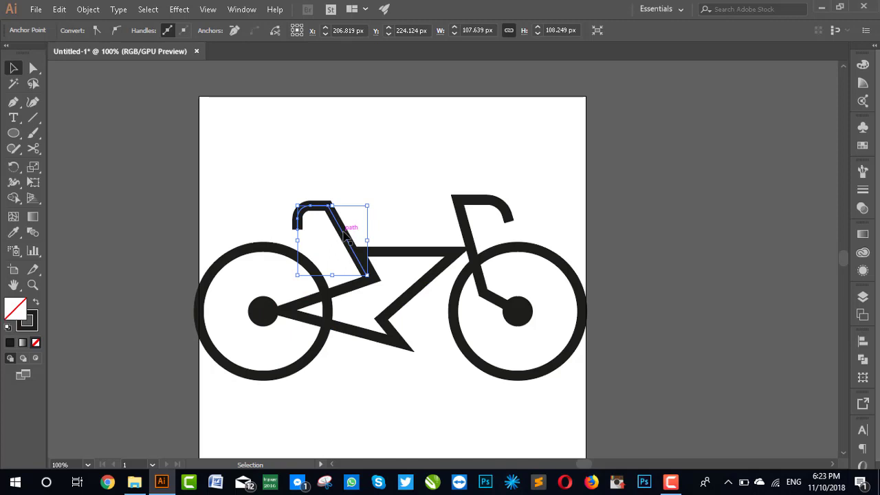
drag(346, 235, 354, 234)
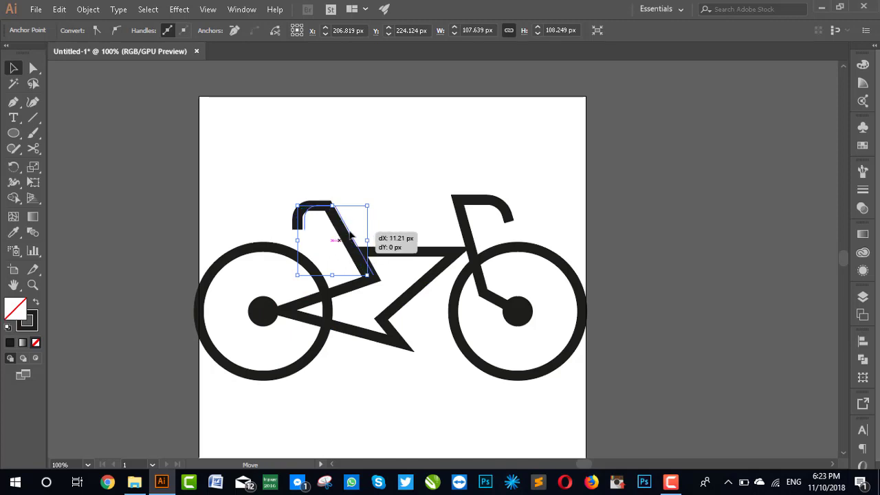
key(z)
mouse_move(353, 257)
mouse_down()
mouse_move(382, 256)
mouse_move(364, 266)
mouse_up()
key(v)
Step: Fill the lightning-bolt frame with orange, undoing an accidental orange stroke
click(394, 281)
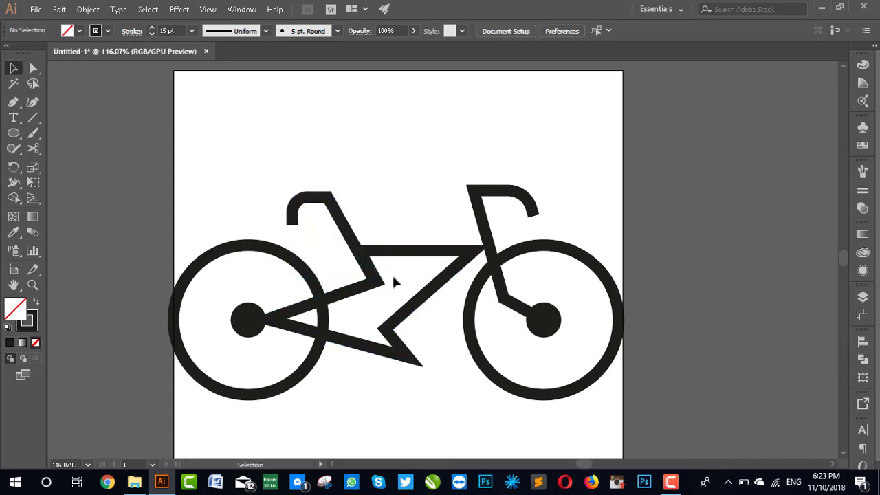
drag(493, 405, 473, 398)
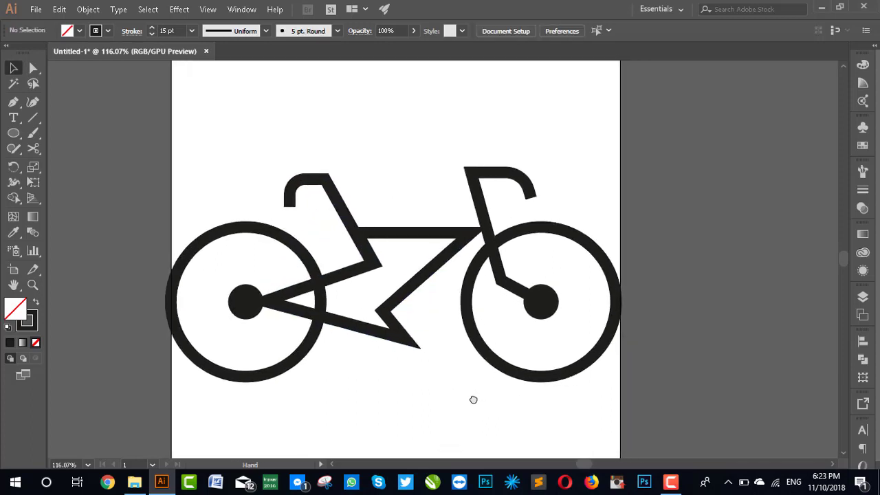
click(407, 289)
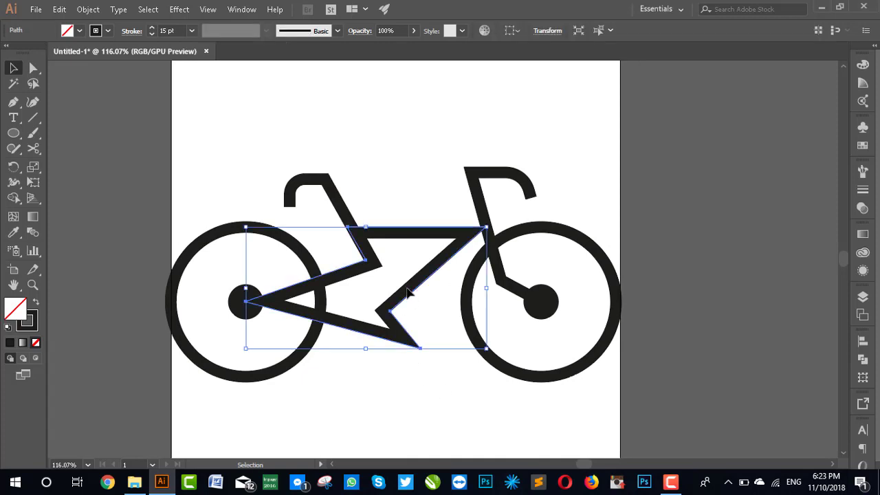
click(108, 31)
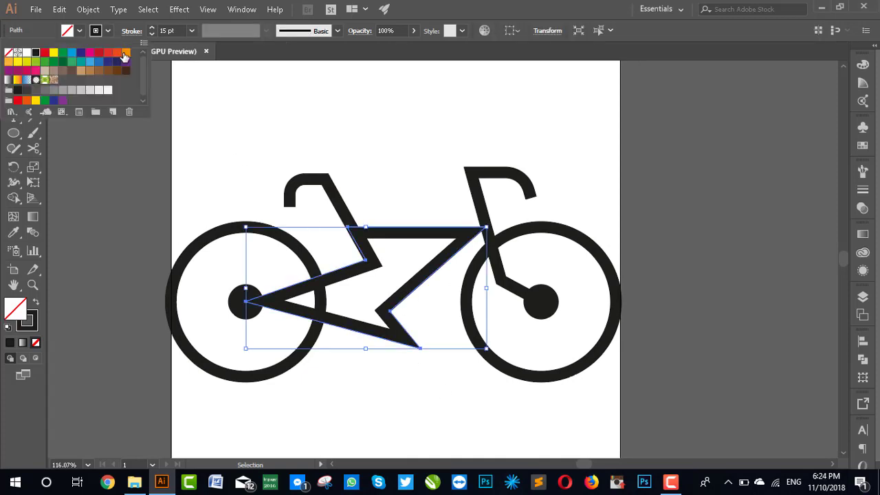
click(127, 54)
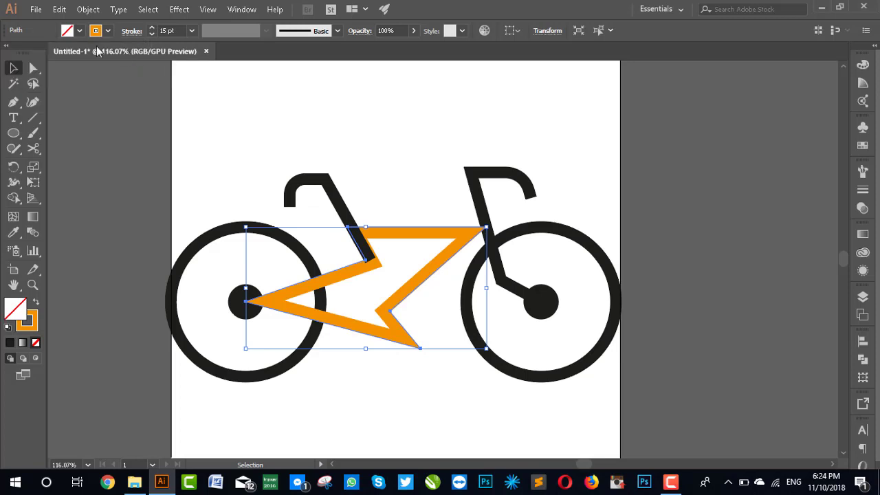
key(ctrl+z)
click(80, 31)
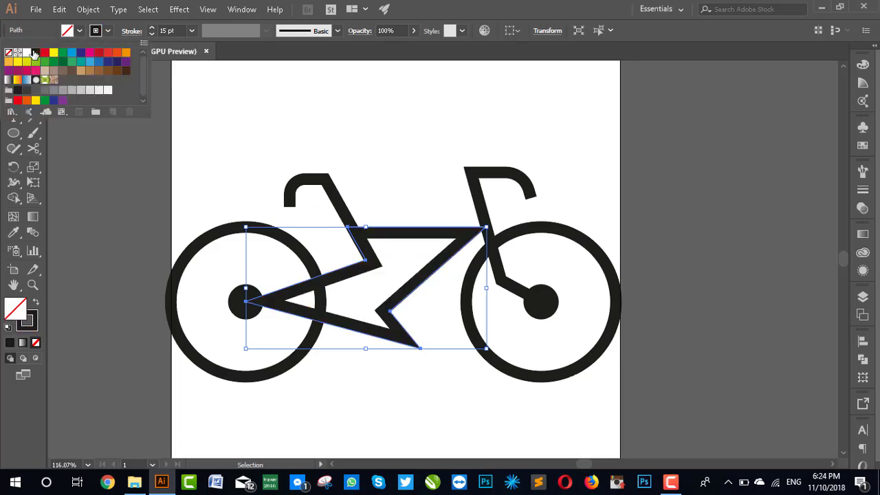
click(128, 54)
click(412, 404)
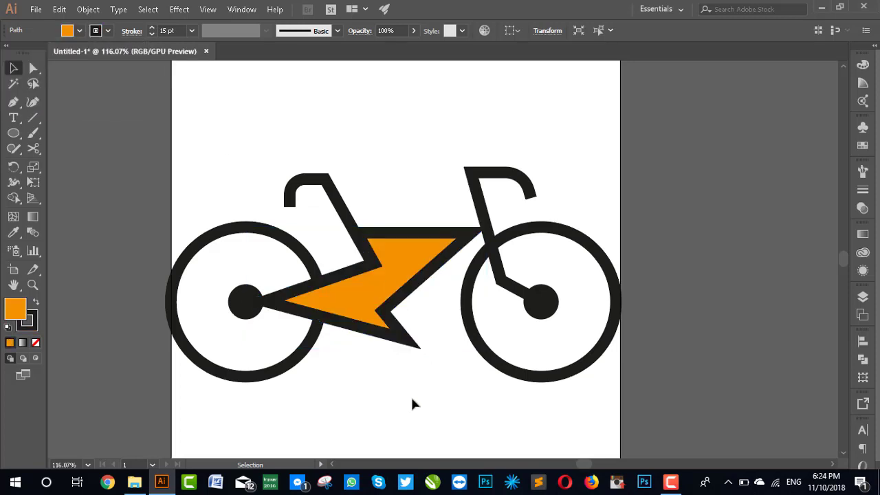
drag(467, 417, 492, 360)
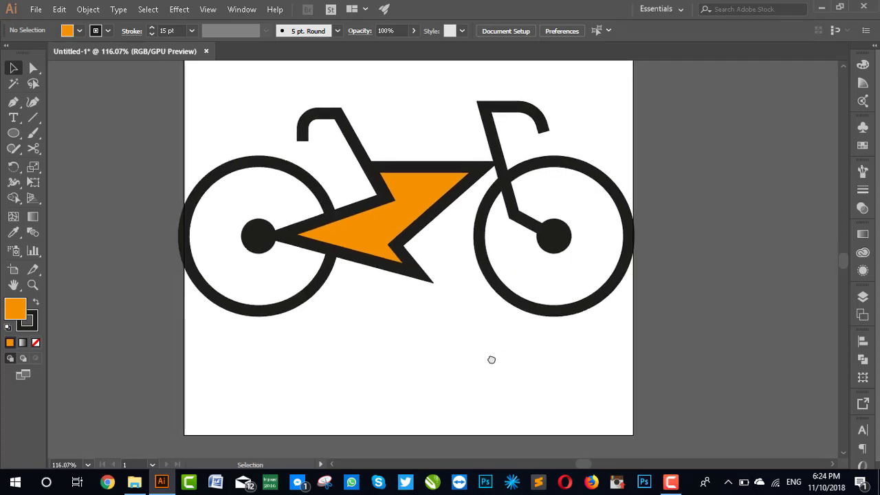
Step: Draw a straight ground line beneath both wheels out to the artboard's right edge
click(13, 102)
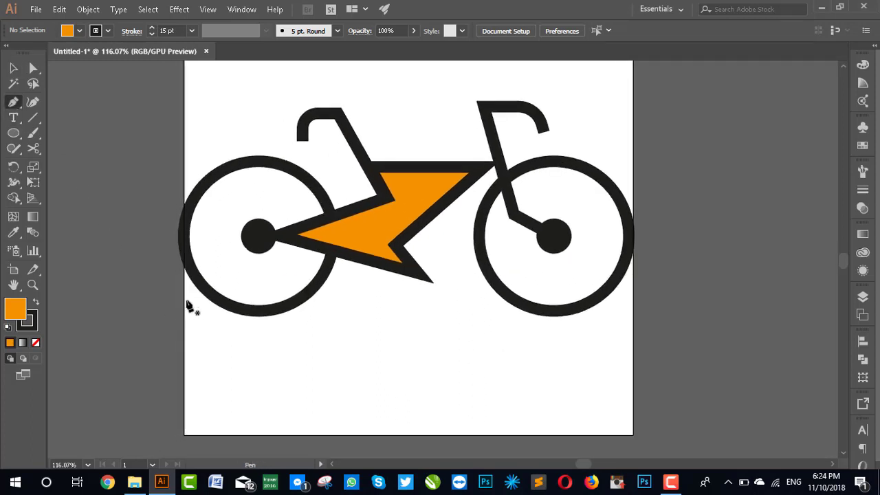
drag(185, 314, 521, 320)
key(ctrl+z)
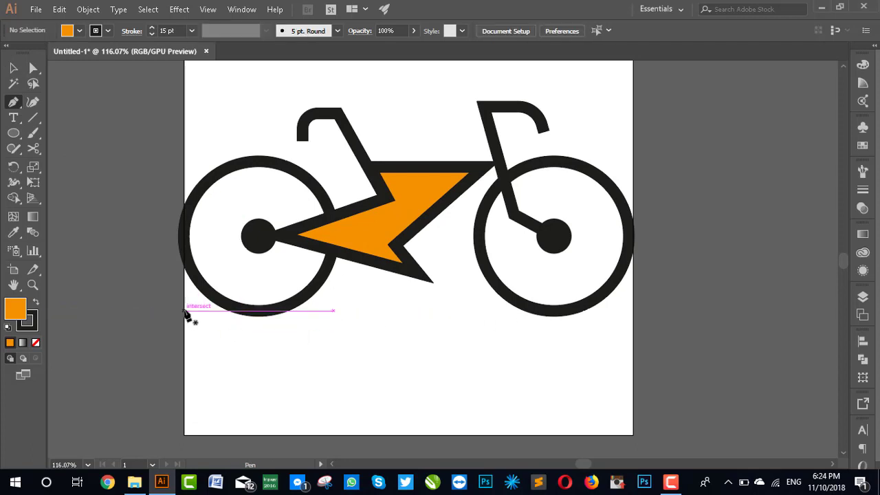
click(183, 311)
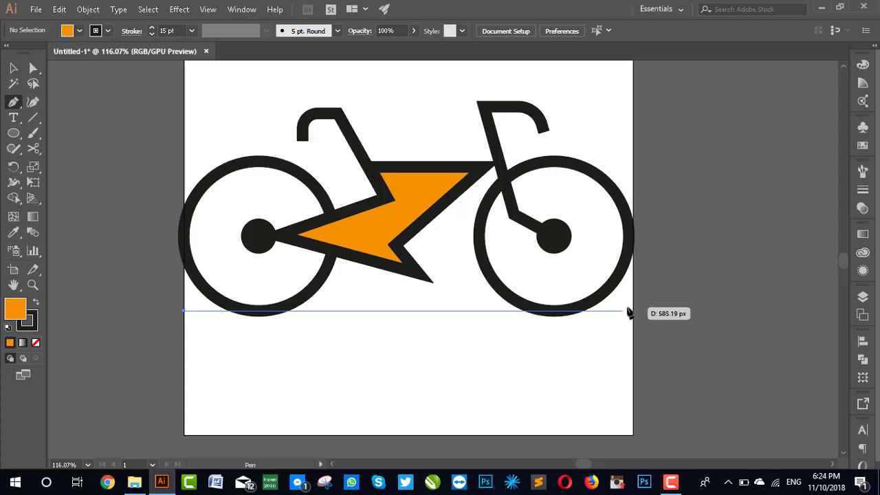
click(633, 311)
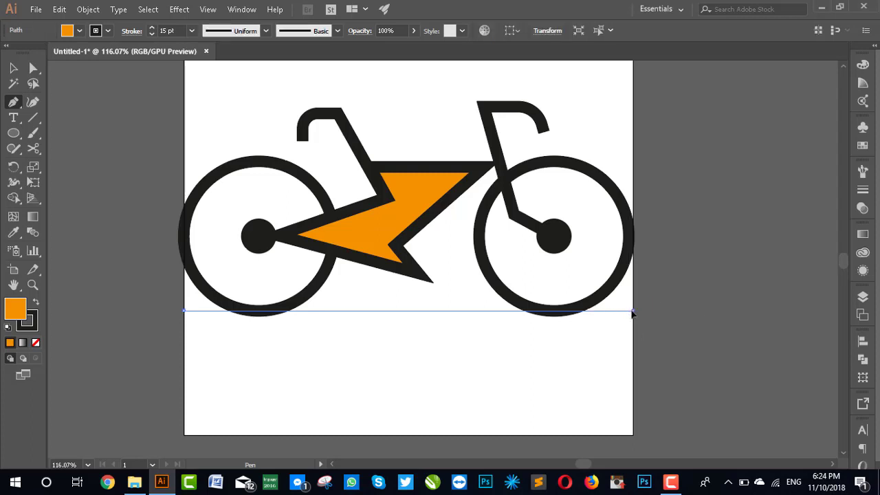
click(632, 310)
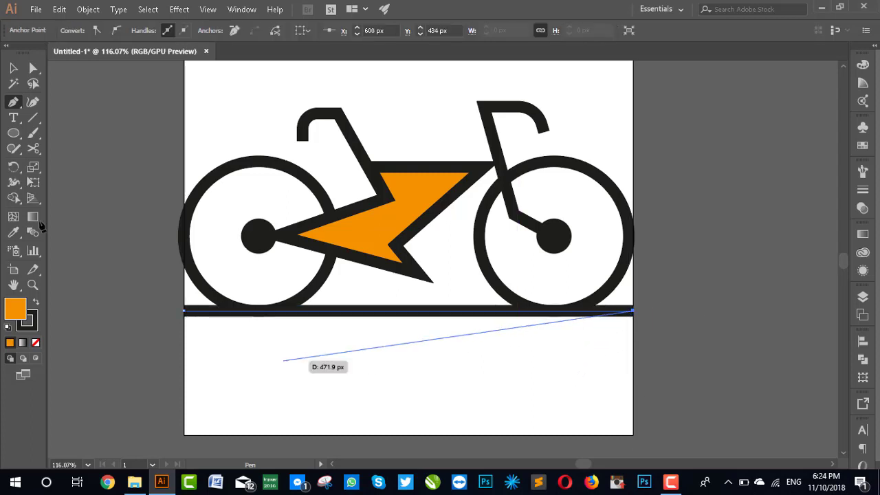
Step: Give the ground line Round Cap ends in the Stroke panel
click(18, 68)
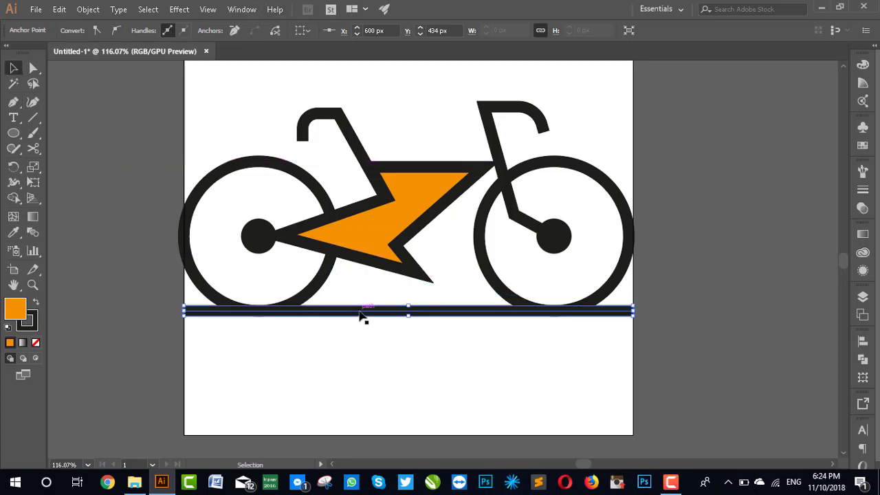
click(363, 314)
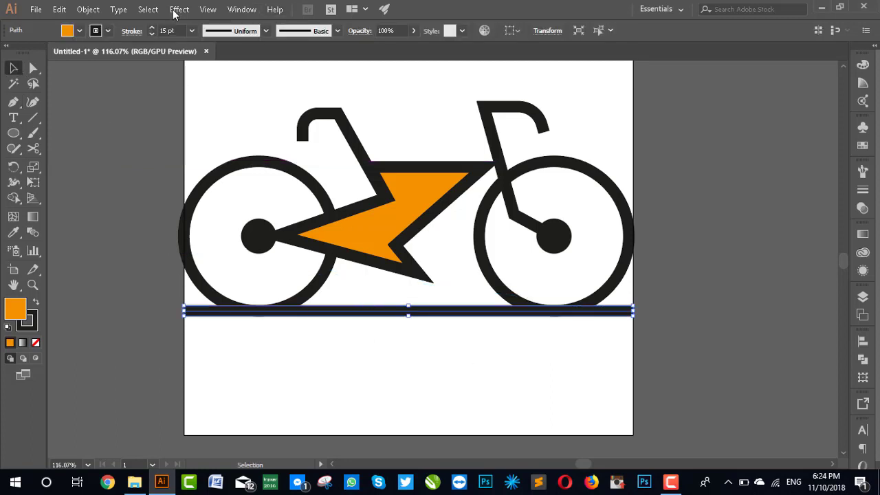
click(132, 30)
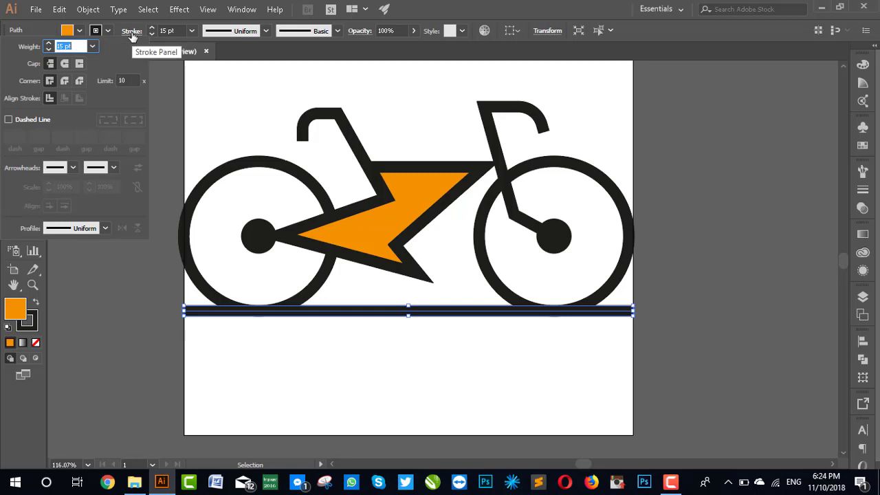
click(64, 64)
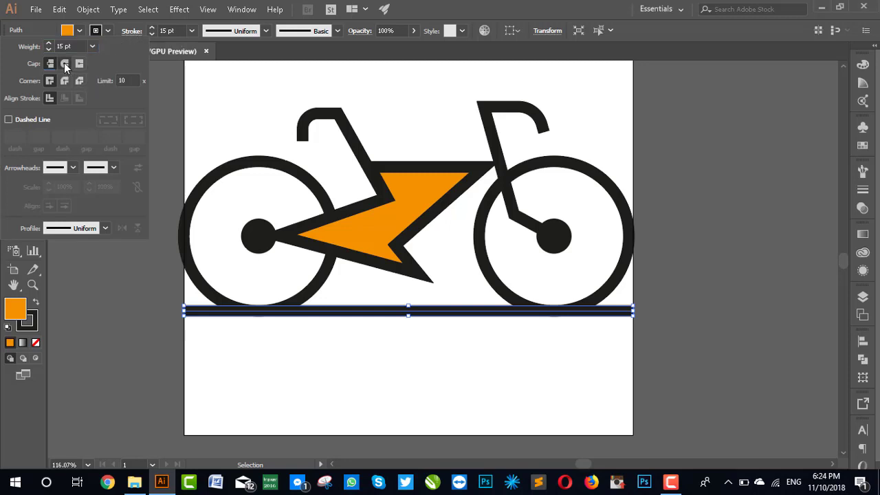
click(475, 394)
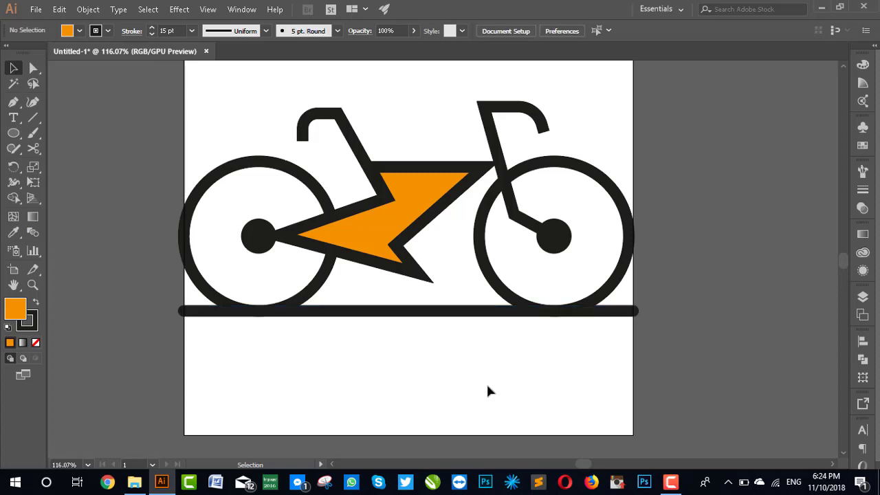
Step: Add the text 'ELECTRIC CYCLE' just below the ground line
mouse_move(564, 374)
mouse_down()
mouse_move(554, 391)
mouse_move(557, 373)
mouse_up()
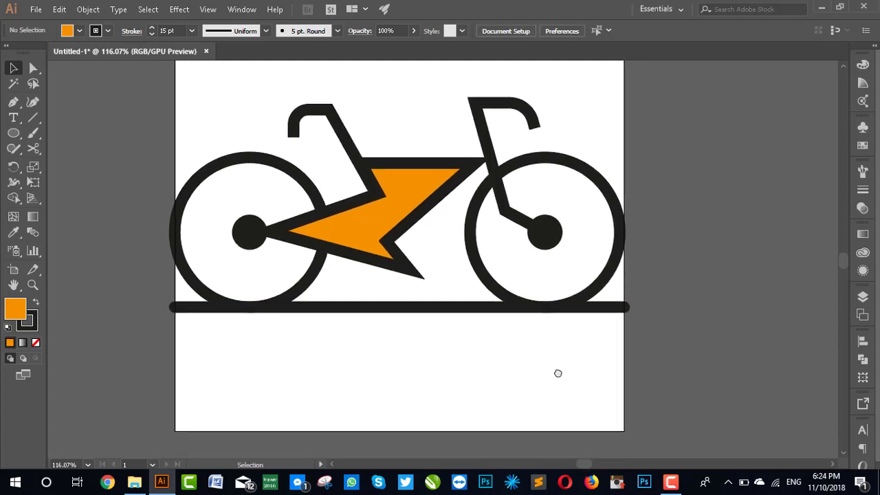
click(13, 118)
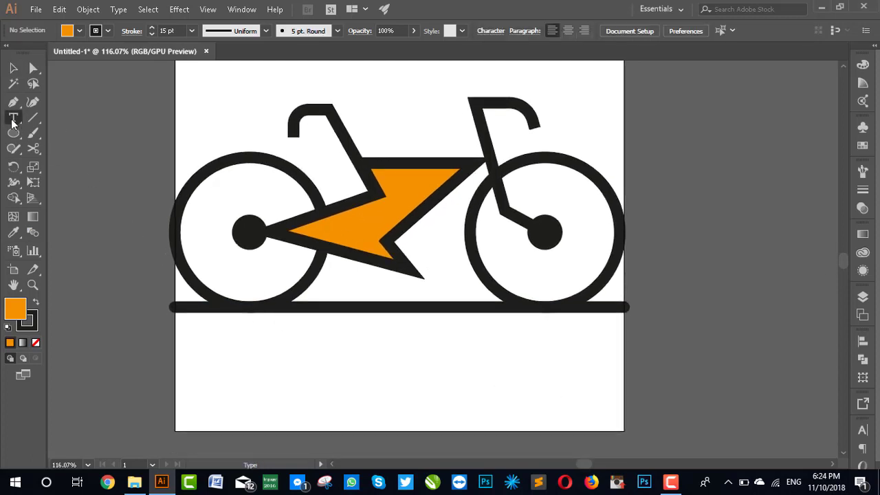
click(239, 356)
text(E)
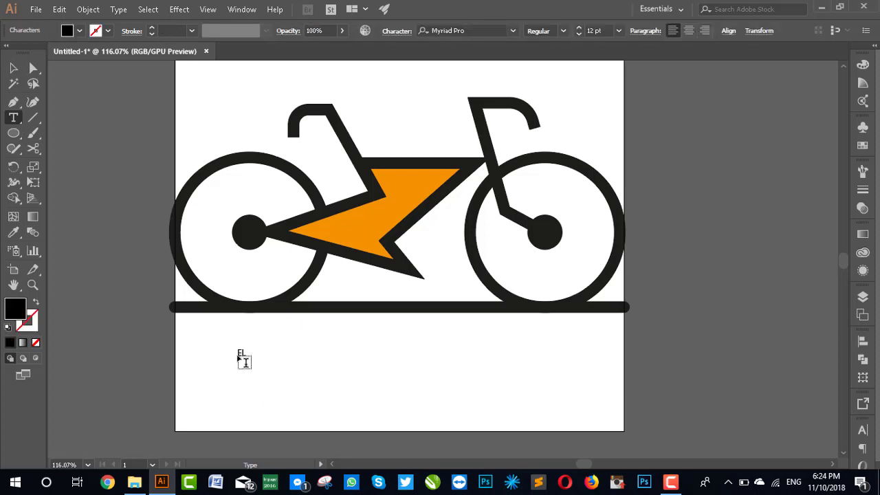
text(LECTRIC CYC)
text(LE)
click(9, 66)
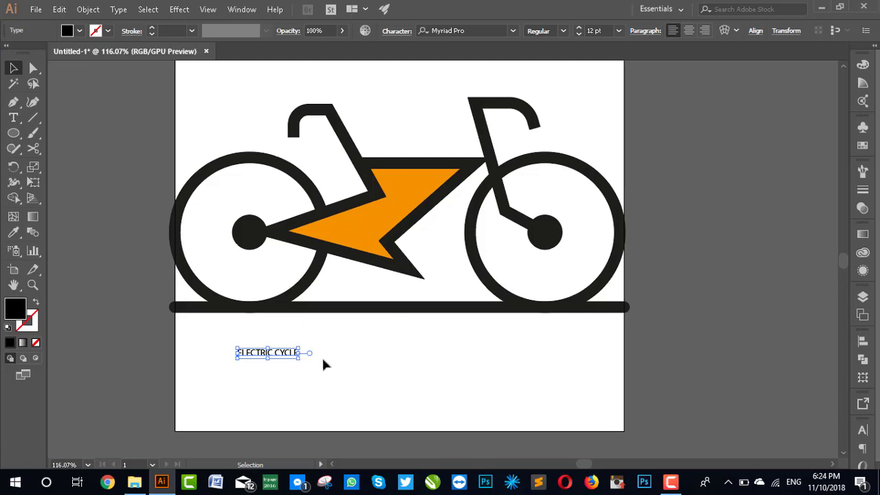
Step: Enlarge the title to about 90 pt so it spans the artboard under the ground line
drag(298, 356, 627, 437)
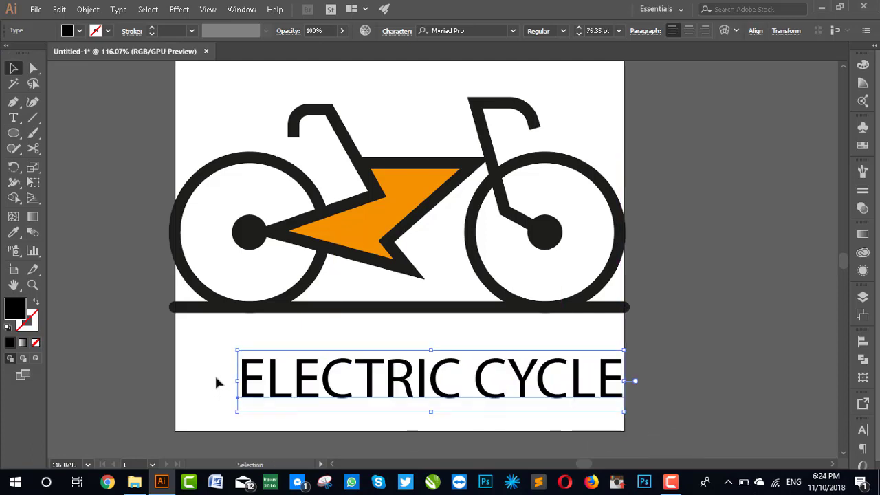
drag(235, 384, 171, 379)
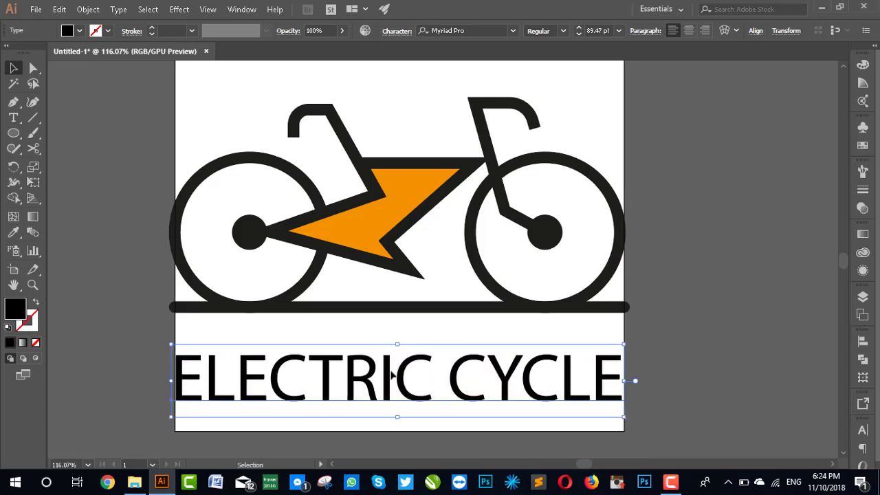
drag(393, 382, 389, 351)
drag(625, 348, 630, 348)
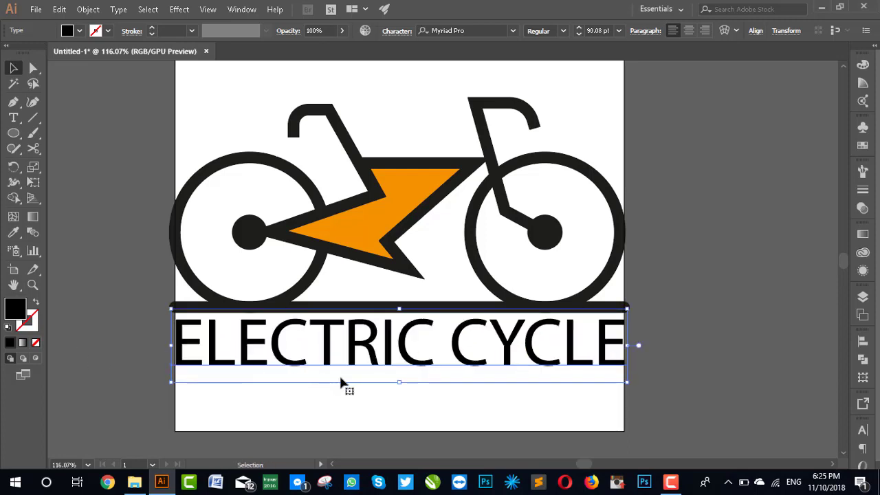
drag(340, 382, 340, 384)
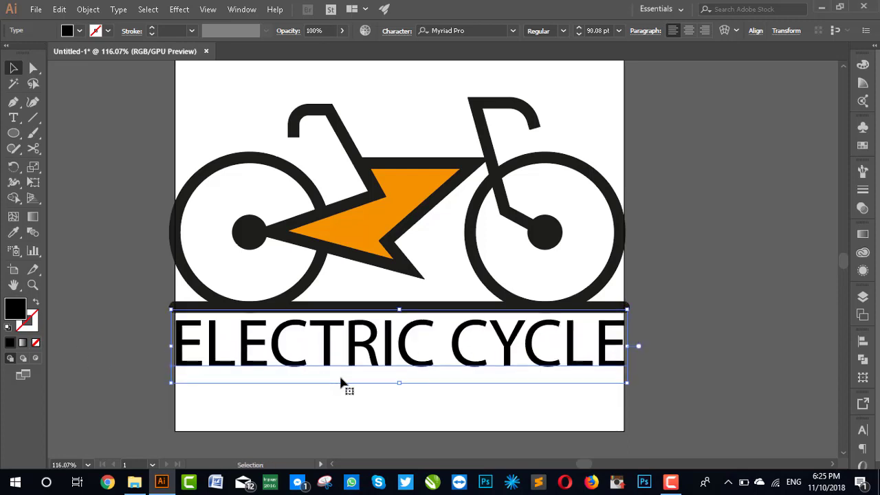
Step: Set the title's font to Aqua Grotesque
click(483, 30)
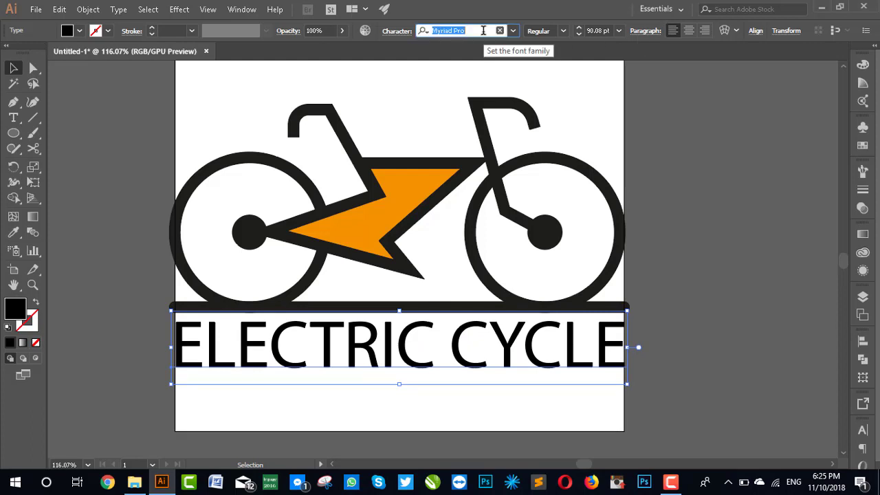
text(a)
text(q)
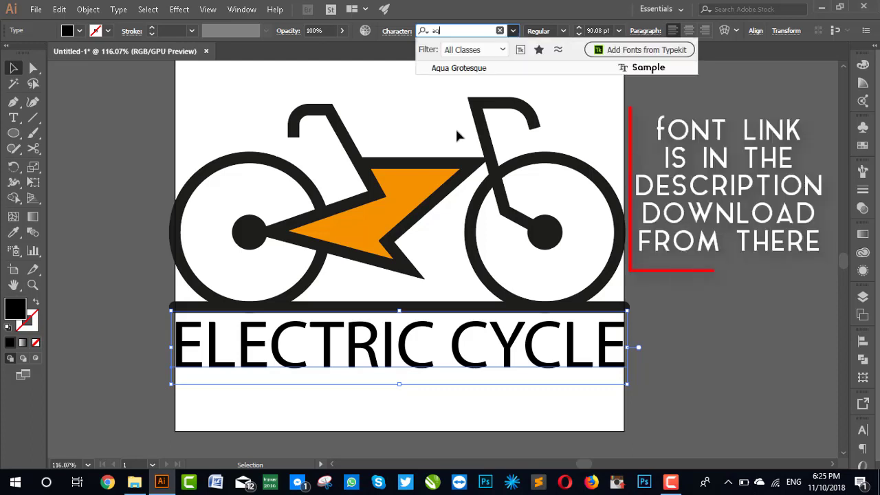
click(459, 69)
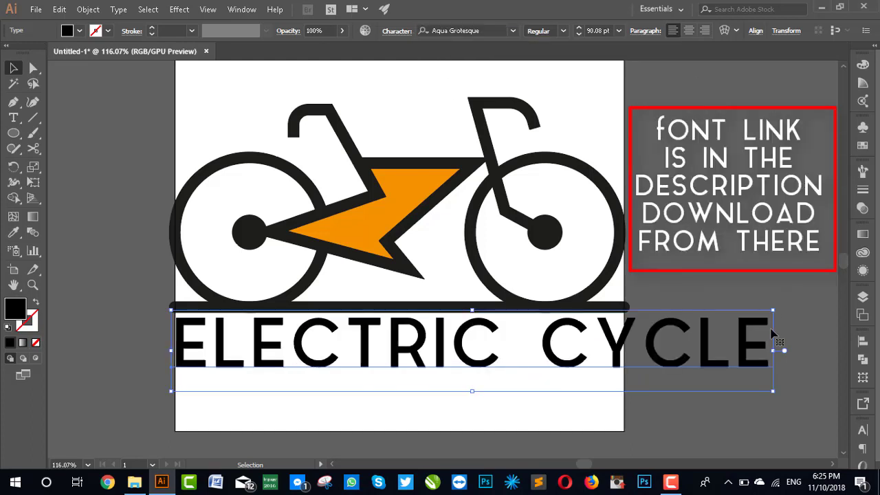
Step: Scale the title to 68.42 pt to fit the artboard width and duplicate it below
drag(776, 352, 629, 355)
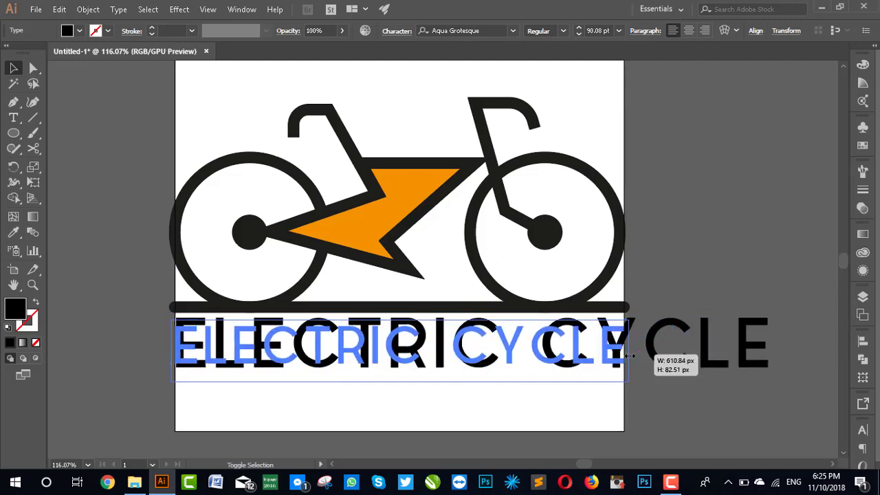
drag(629, 355, 629, 353)
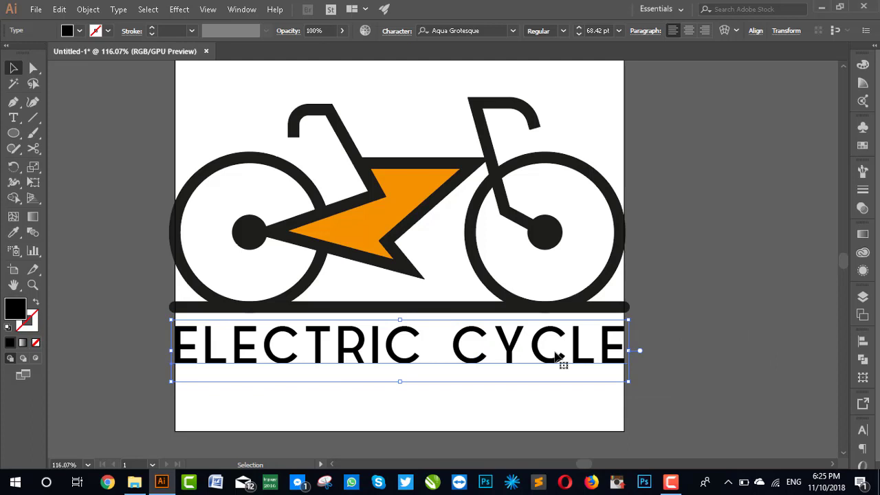
click(728, 302)
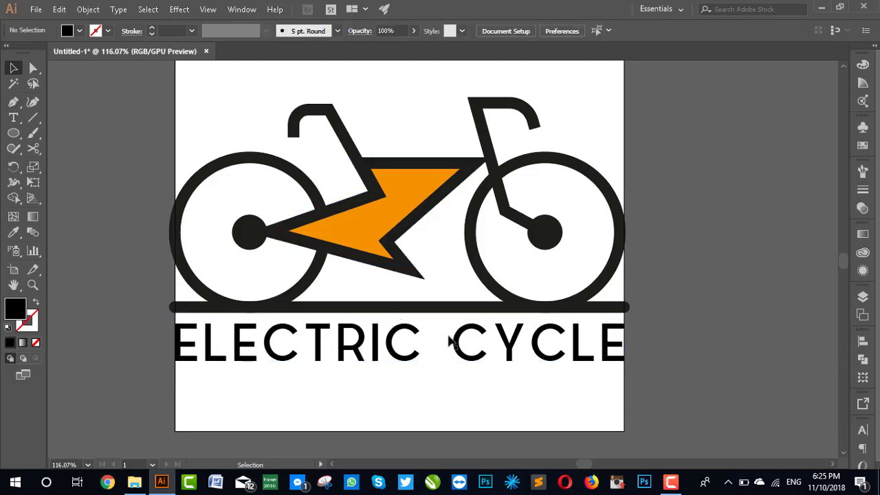
drag(402, 342, 401, 389)
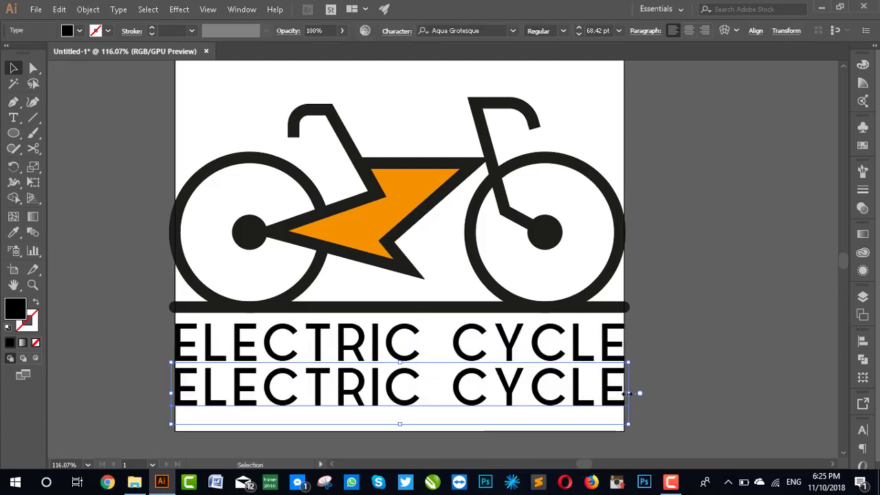
Step: Shrink the copy to 31.85 pt and retype it as 'Repairing I Maintenance I Balancing'
mouse_move(624, 389)
mouse_down()
mouse_move(383, 389)
mouse_move(348, 383)
mouse_move(353, 369)
mouse_up()
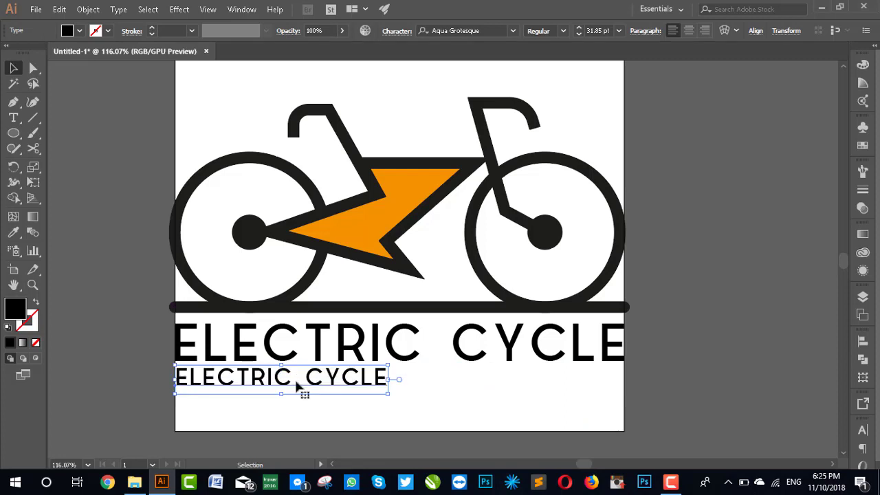
triple_click(297, 383)
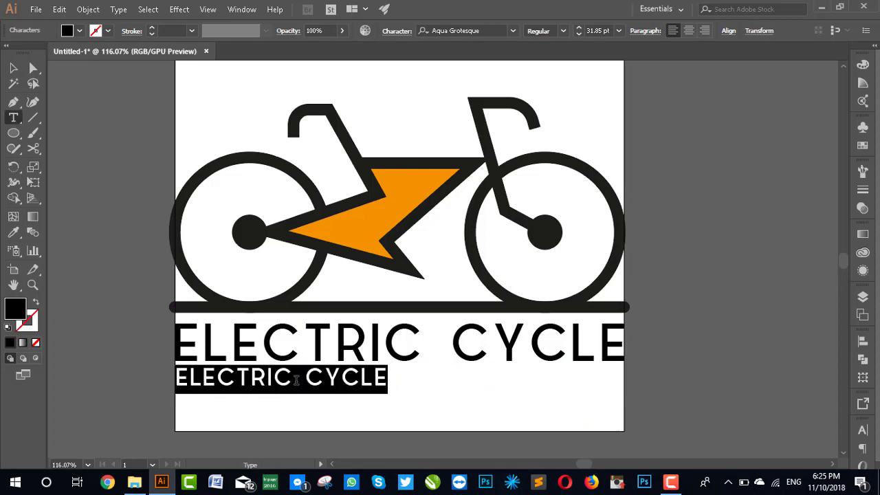
text(Re)
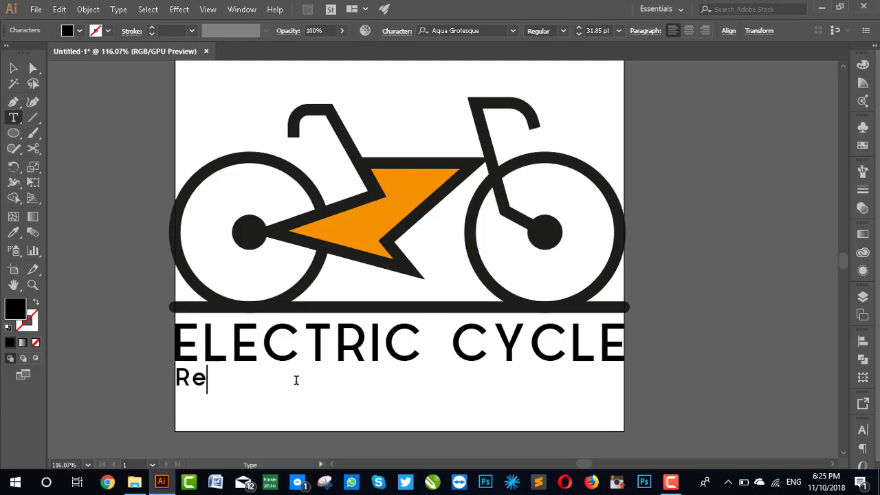
text(pairing I Maintenance I)
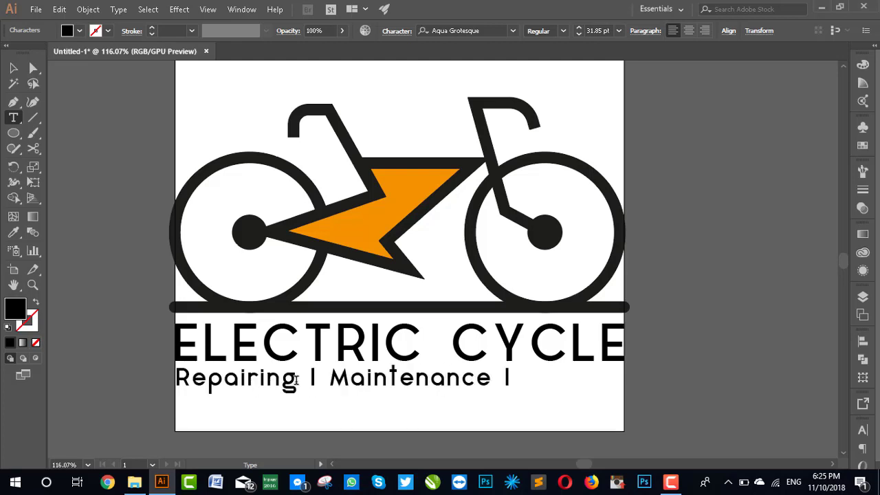
text( Balancing)
key(Escape)
Step: Set the tagline's font to Nexa Light and stretch it across the artboard
click(491, 33)
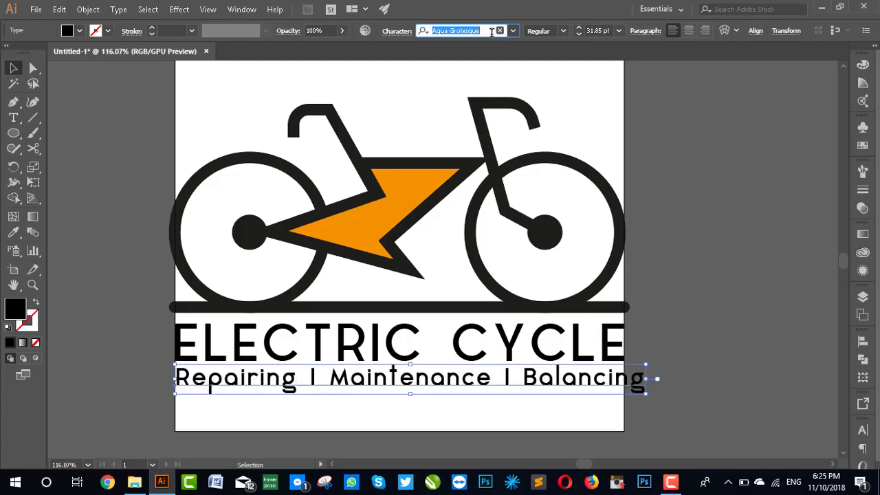
text(nexa)
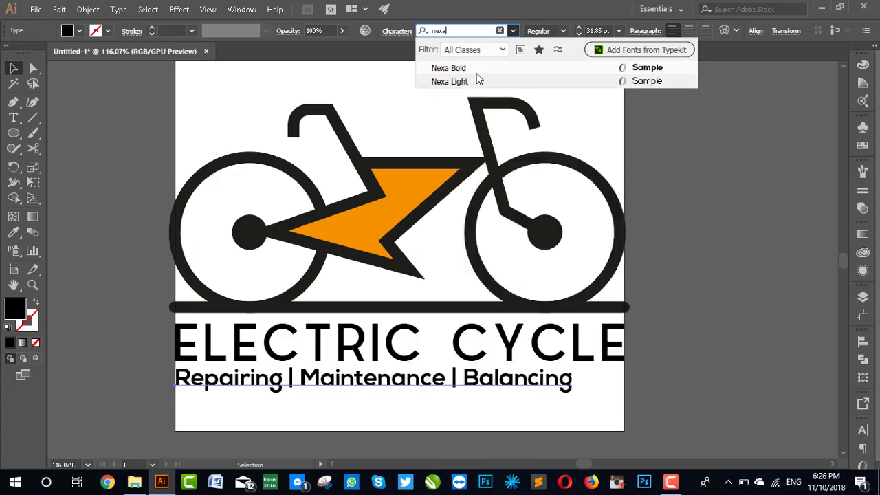
click(451, 81)
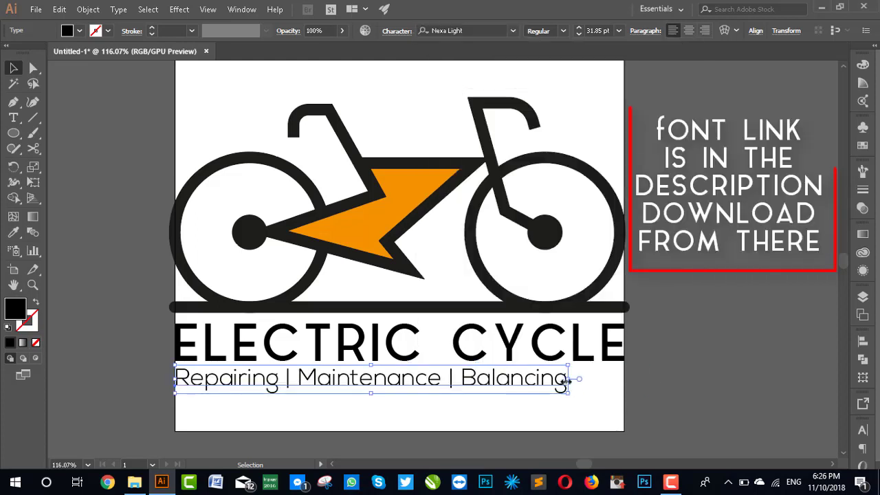
drag(570, 377, 624, 379)
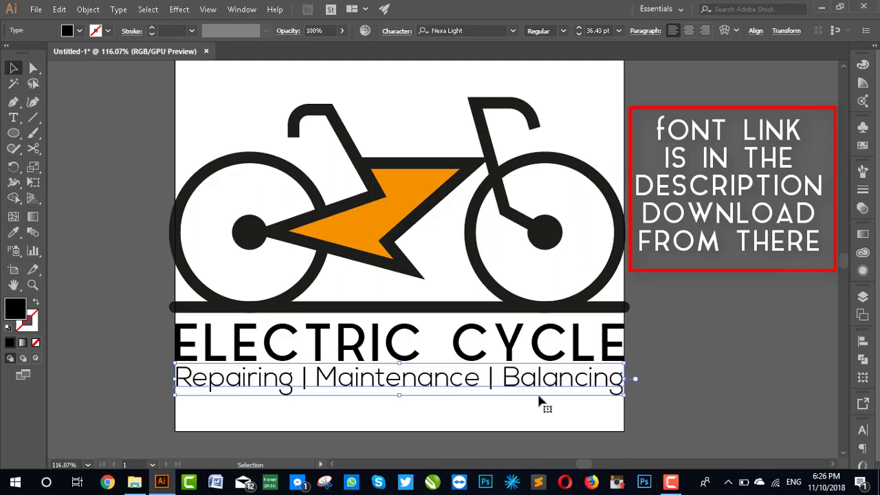
Step: Make the tagline UPPERCASE, match the title's width at 30.74 pt, and nudge it lower
click(118, 9)
mouse_move(150, 208)
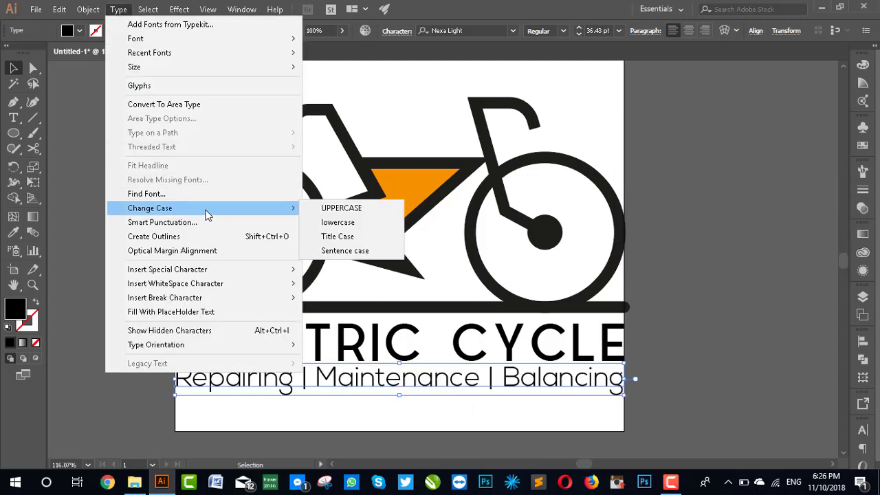
click(382, 209)
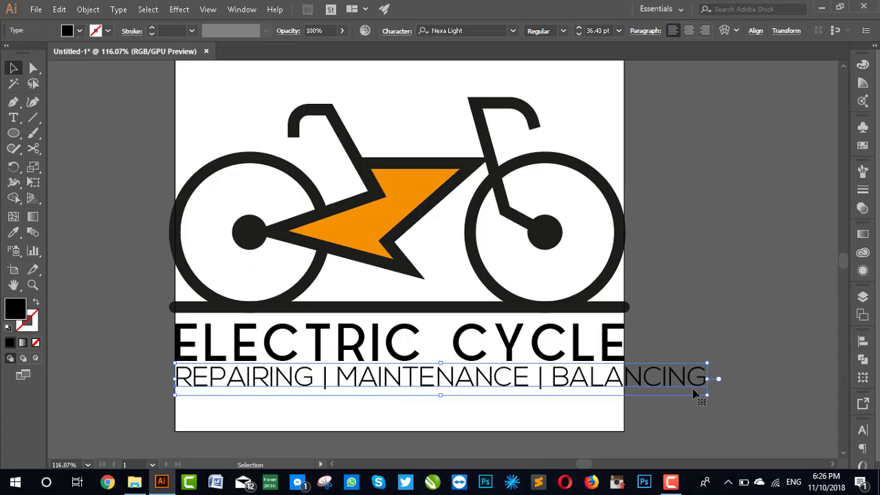
drag(706, 379, 624, 383)
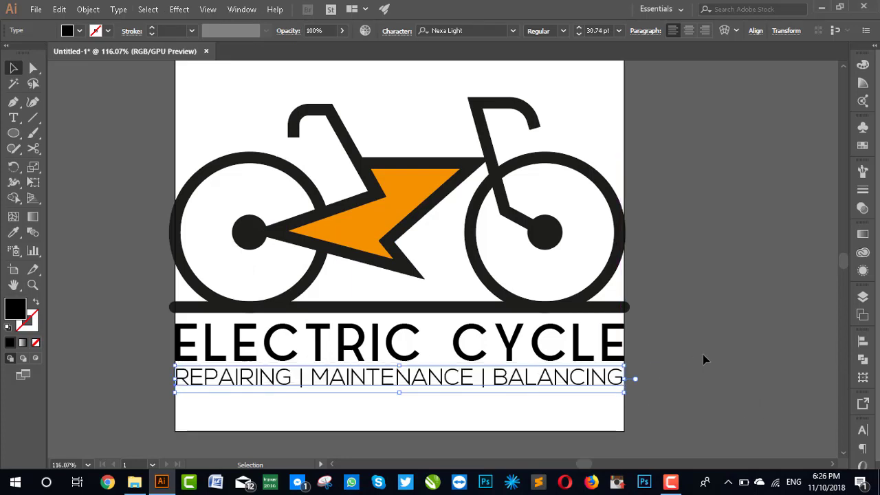
click(703, 354)
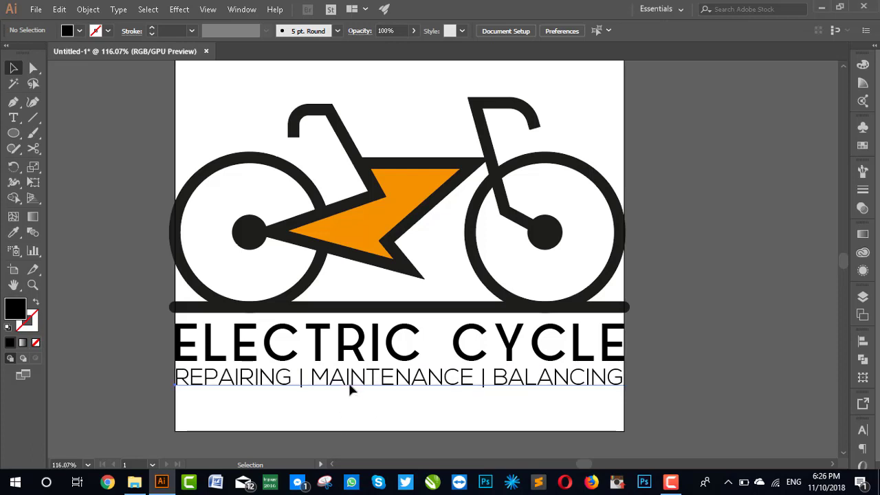
drag(351, 390, 352, 391)
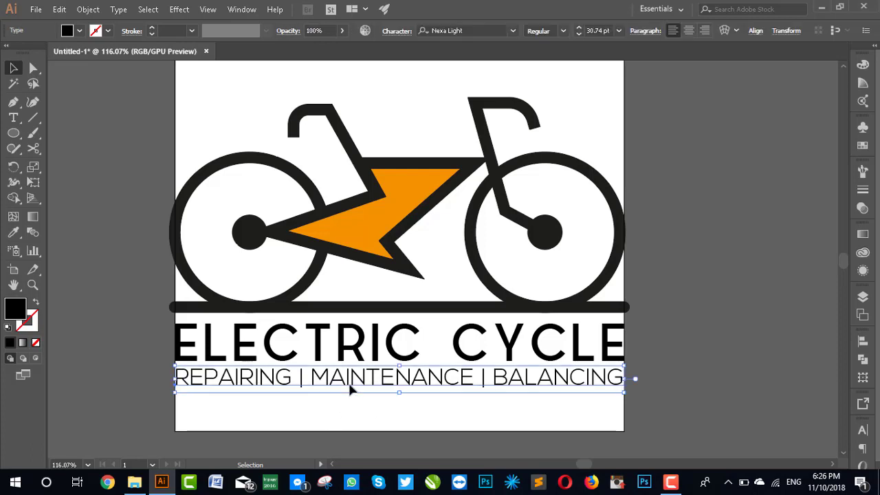
click(712, 308)
scroll(701, 310, up, 1)
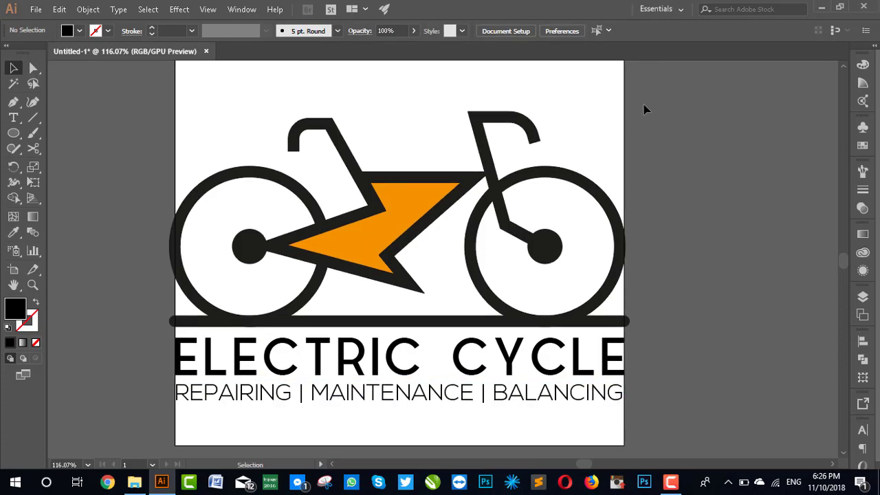
Step: Expand the bicycle's appearance, then expand its fills and strokes into filled shapes
click(187, 325)
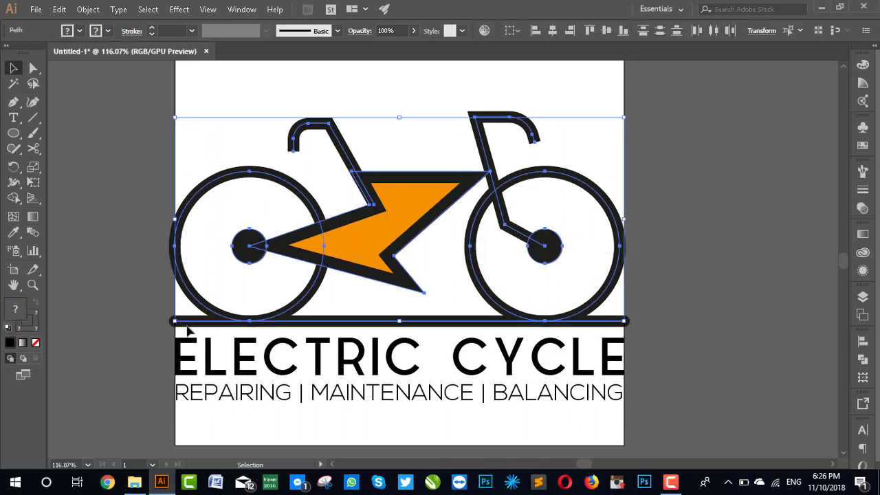
click(87, 9)
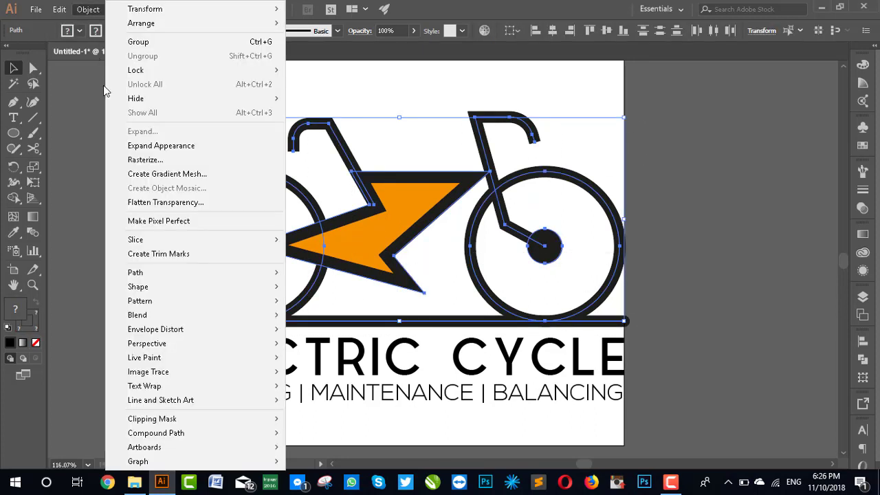
click(146, 146)
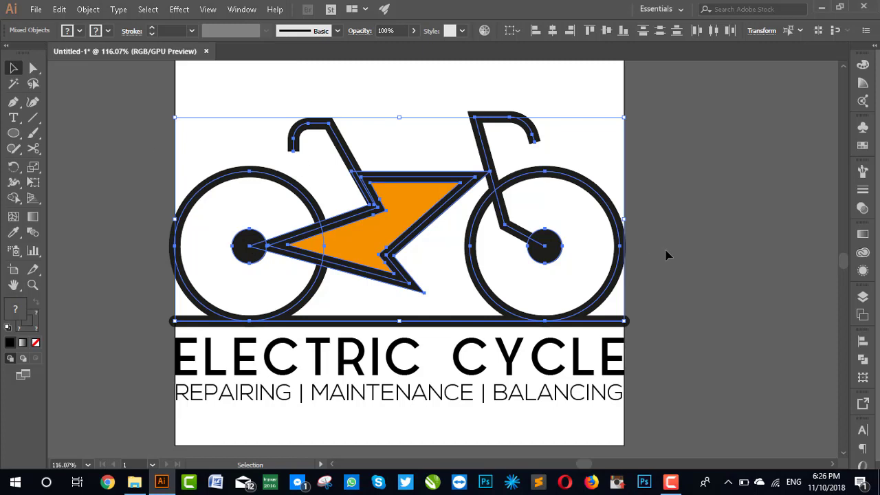
click(88, 9)
click(150, 135)
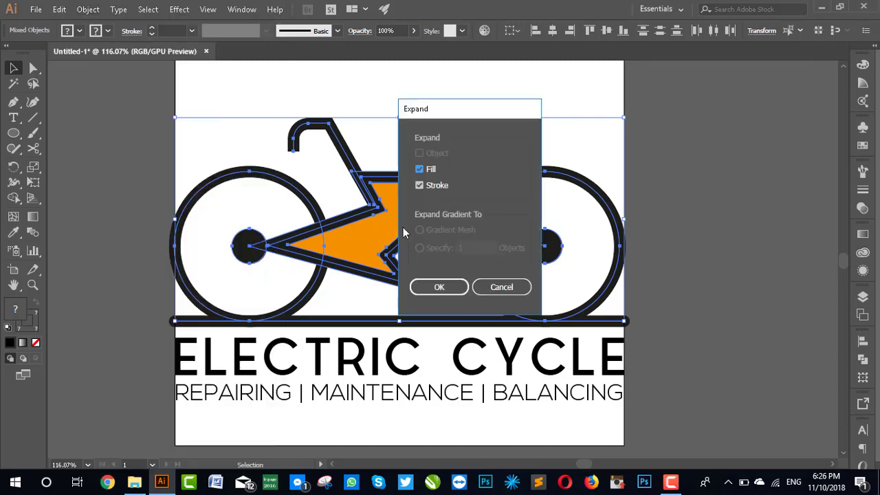
click(444, 291)
click(693, 193)
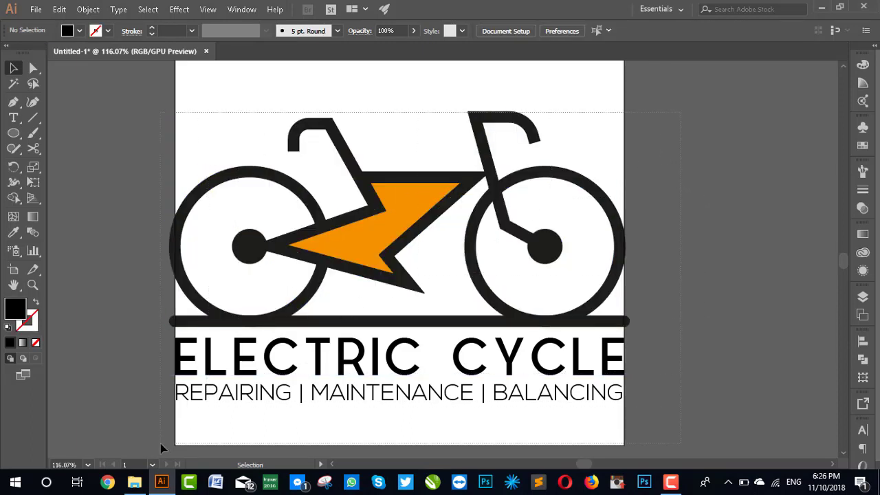
key(ctrl+a)
Step: Scale the whole logo down proportionally and group all its pieces
drag(630, 407, 562, 355)
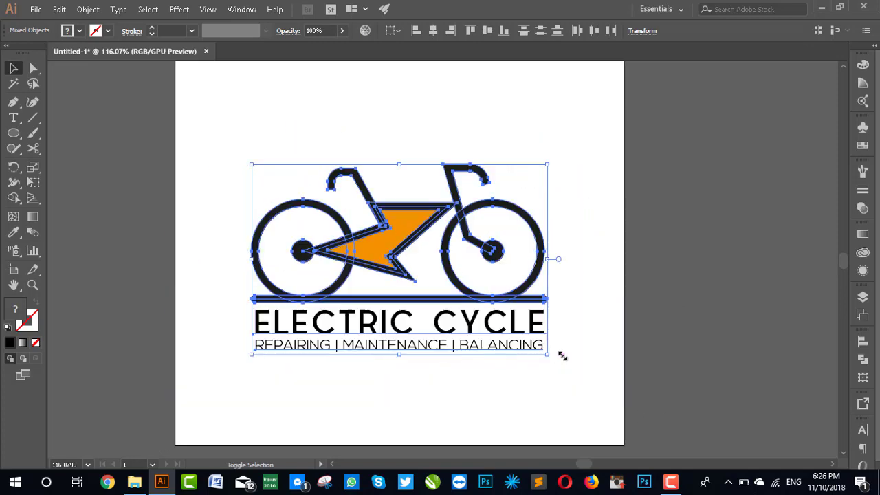
scroll(724, 287, up, 1)
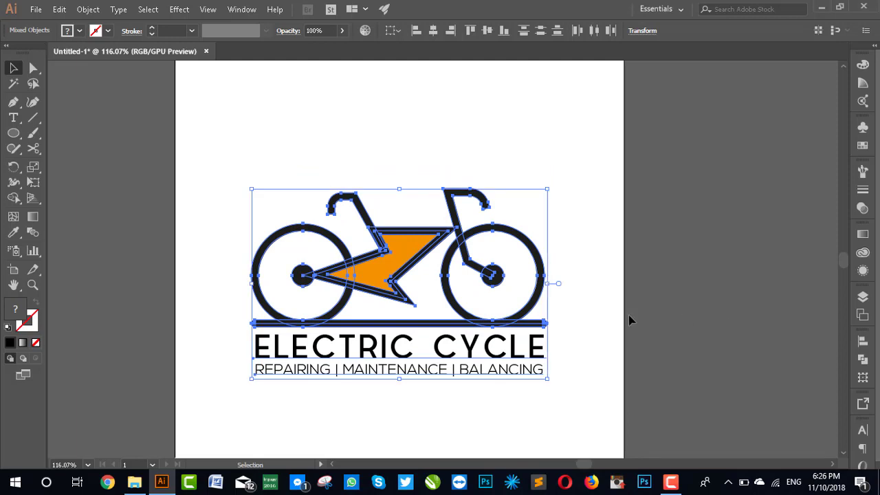
right_click(410, 254)
click(457, 330)
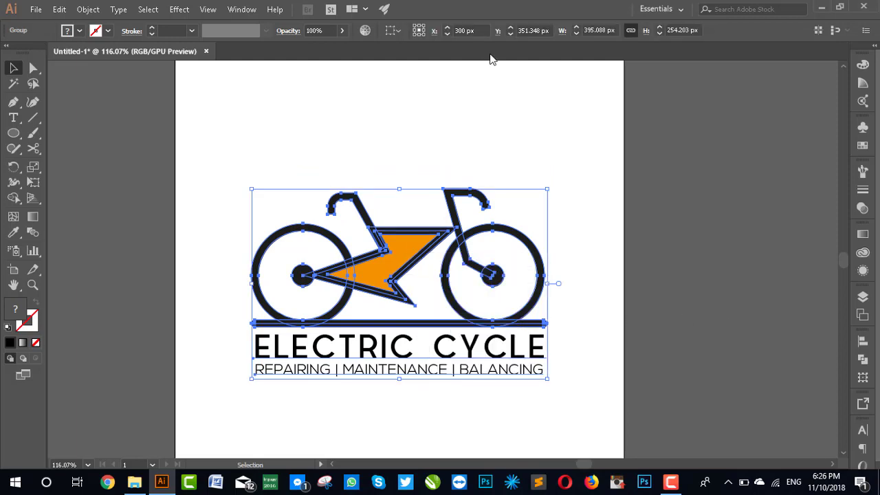
Step: Centre the grouped logo on the artboard with Align to Artboard
click(863, 341)
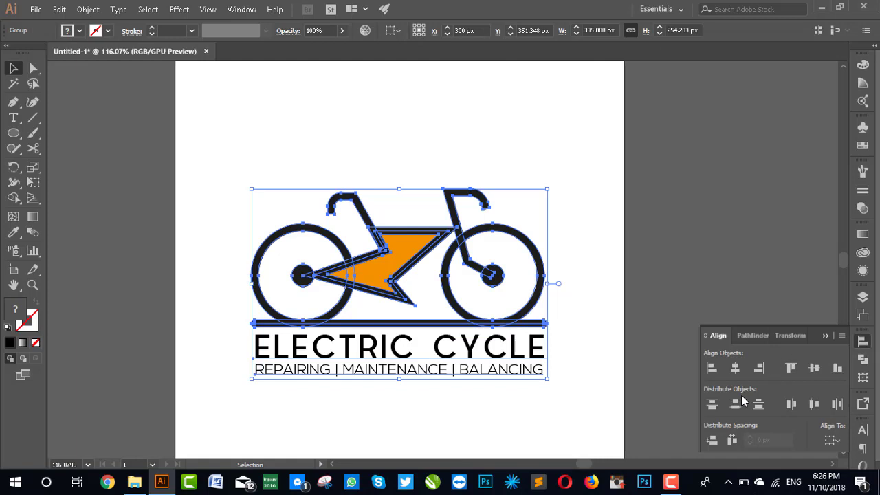
click(833, 442)
click(807, 426)
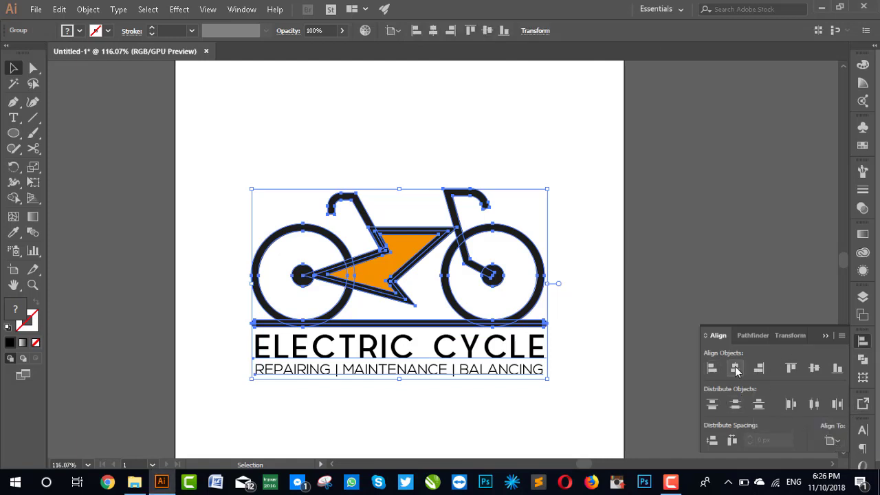
click(814, 368)
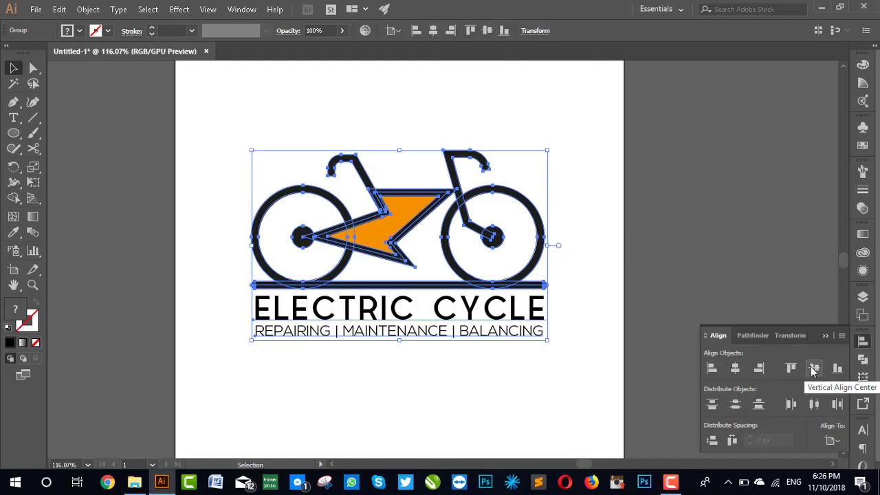
click(650, 220)
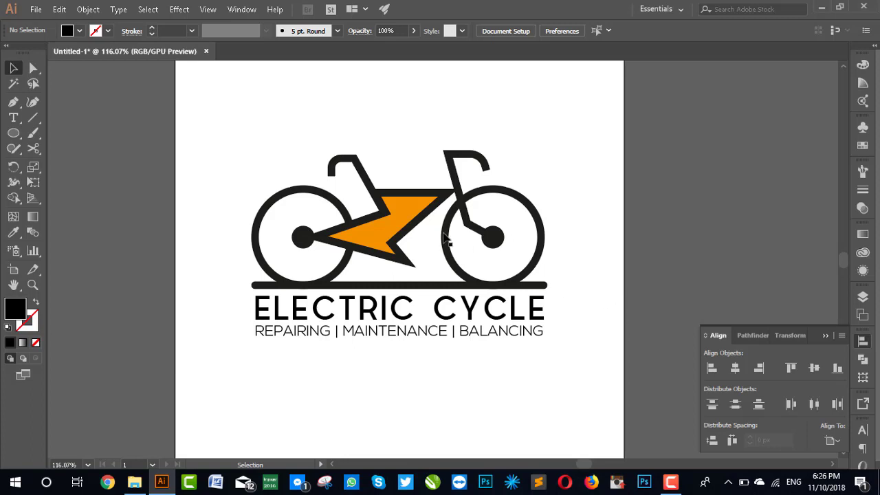
Step: Round the front fork's lower bend to a 30.66 px corner radius
click(34, 69)
click(471, 231)
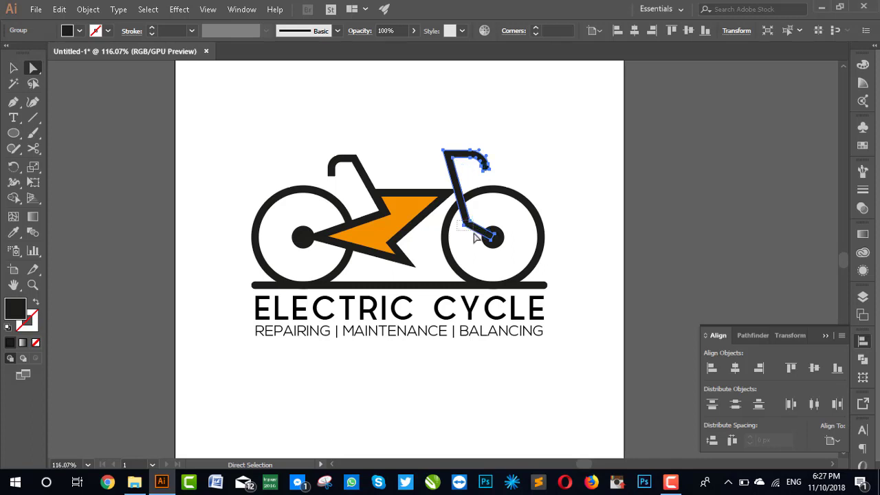
click(473, 232)
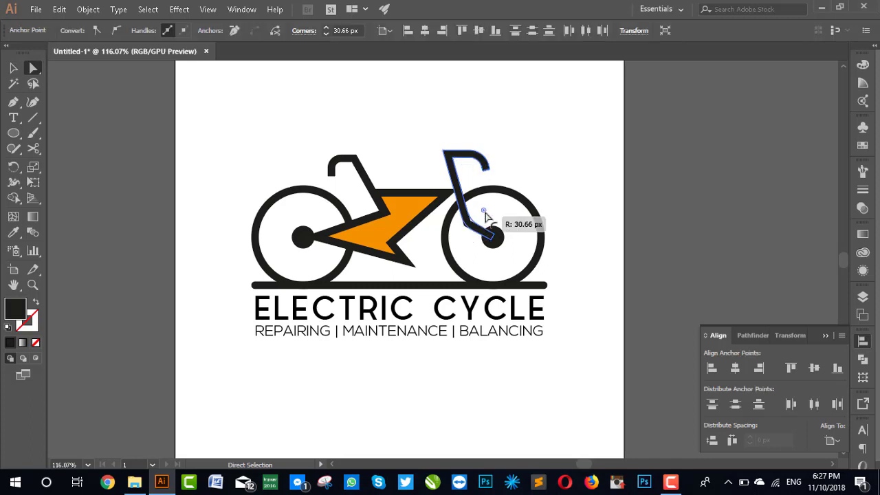
click(666, 254)
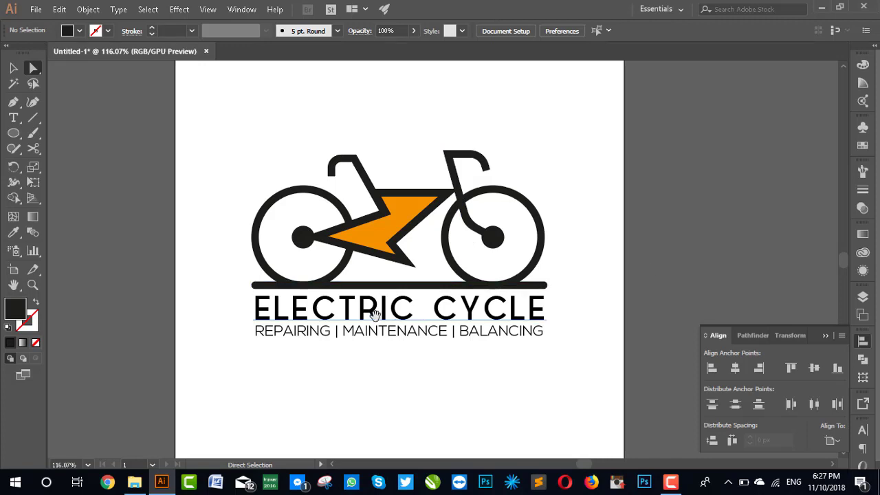
drag(391, 330, 396, 343)
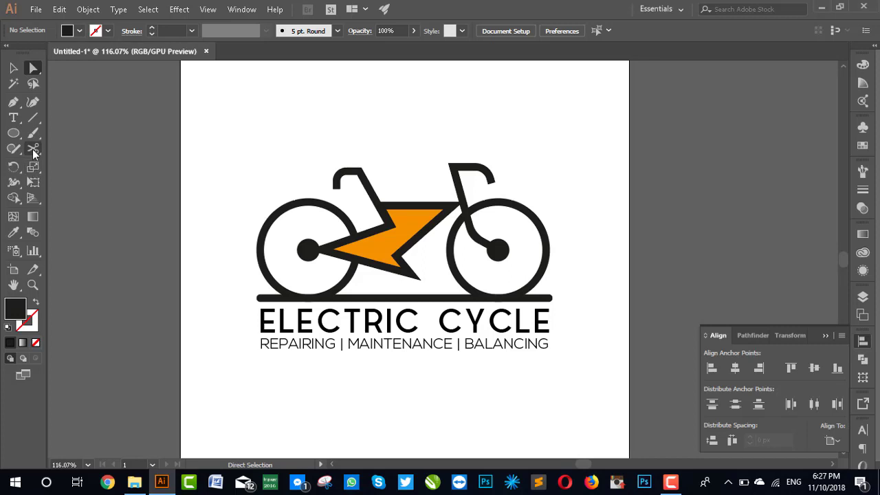
Step: Erase a gap on the right side of the left wheel ring
drag(33, 149, 69, 145)
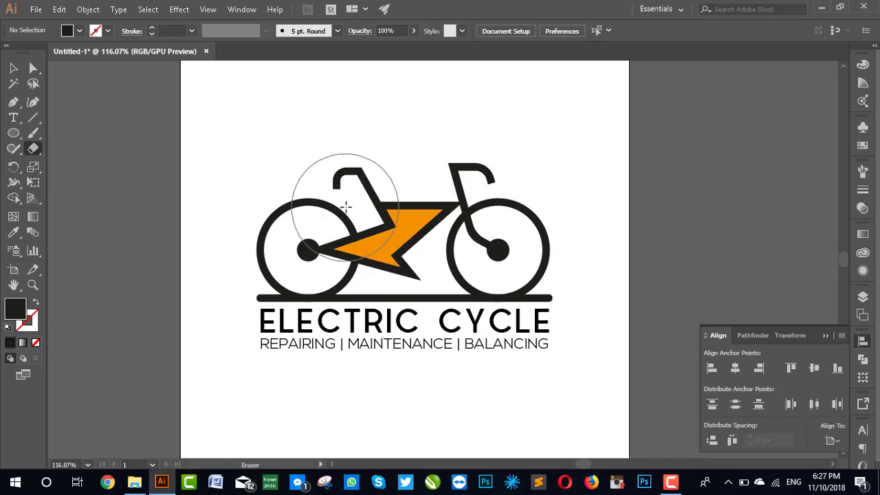
ctrl+click(328, 251)
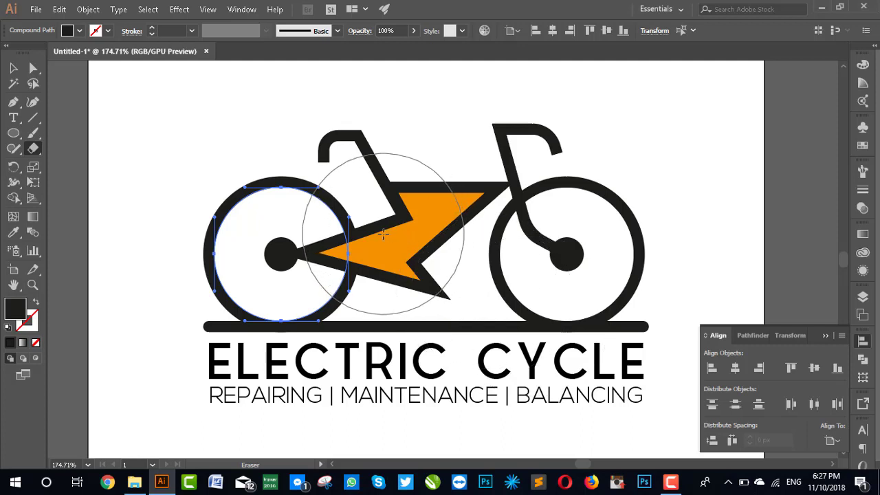
click(383, 234)
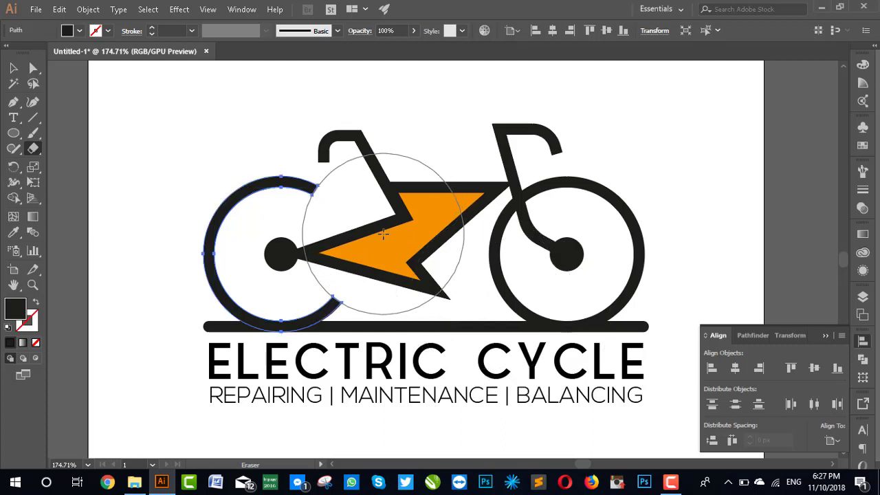
drag(697, 271, 612, 290)
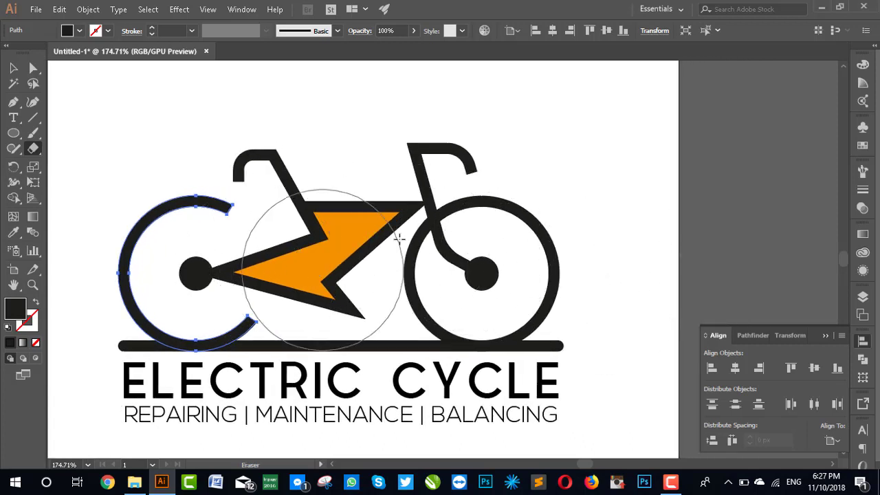
key(bracketleft)
key(bracketleft)
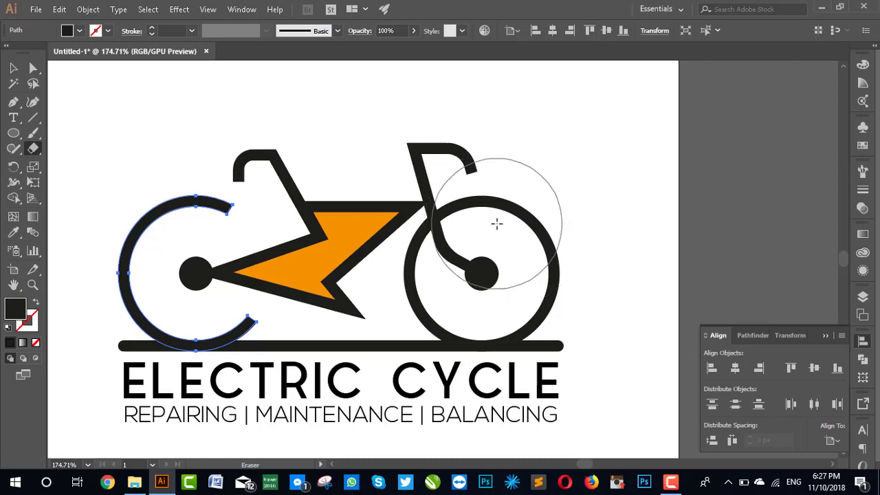
key(bracketleft)
key(bracketleft)
key(bracketleft)
key(bracketleft)
key(bracketleft)
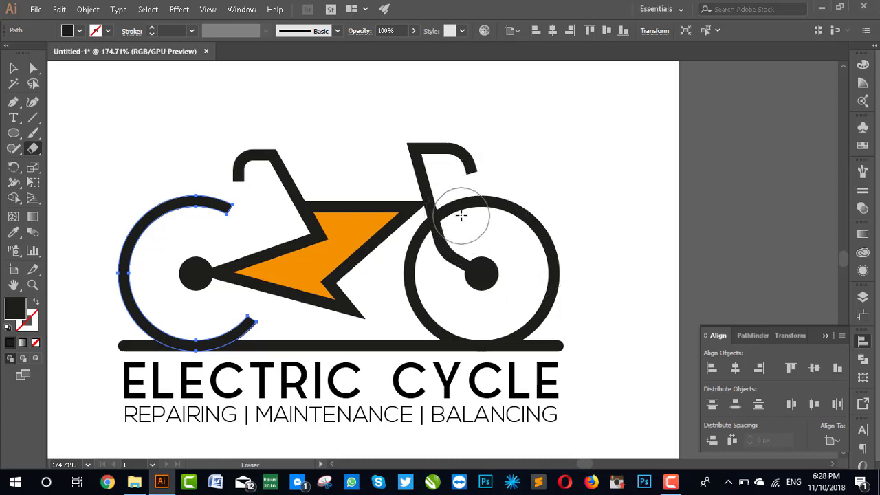
Step: Erase the right wheel's upper-left arc near the fork, then zoom out and deselect
key(ctrl)
key(ctrl+a)
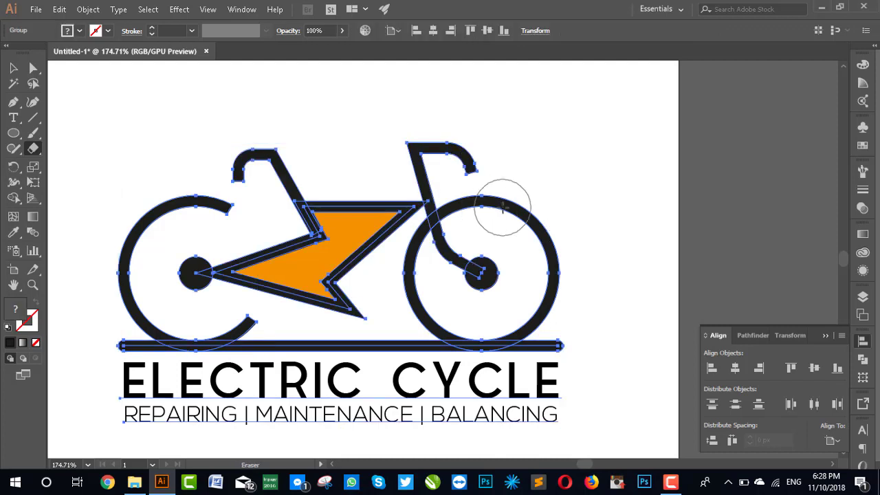
key(a)
click(617, 213)
click(530, 220)
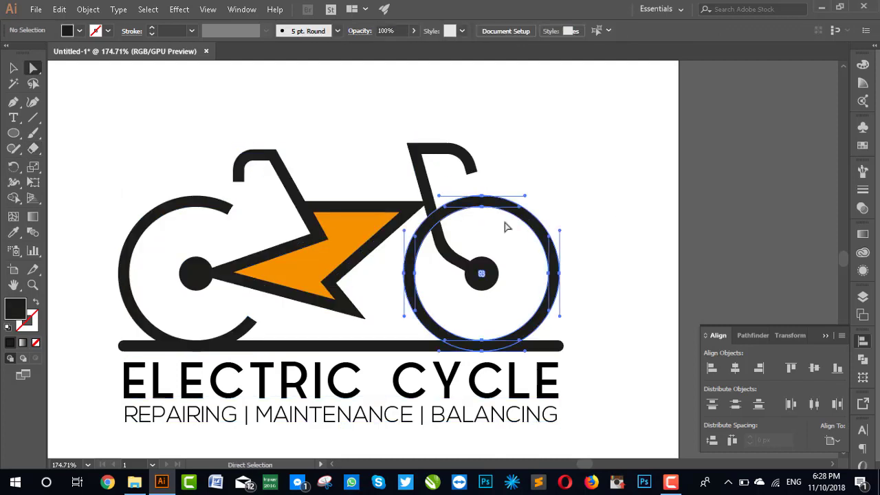
click(34, 150)
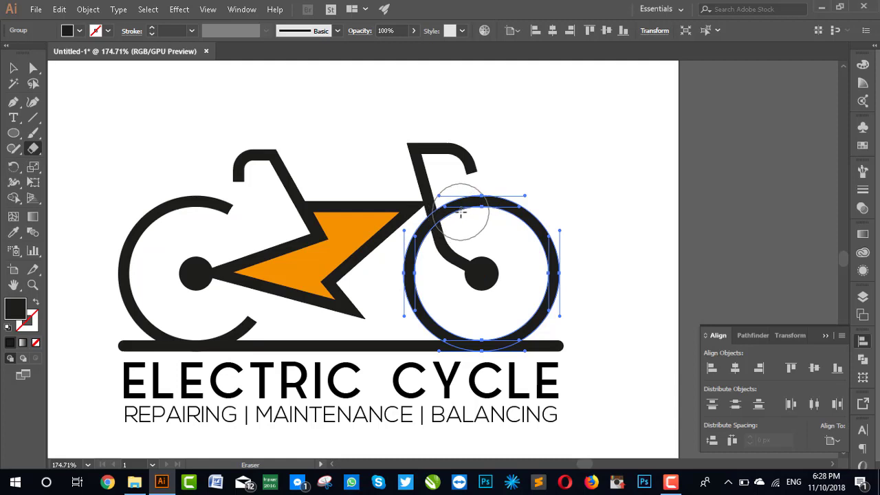
drag(461, 213, 460, 210)
key(v)
key(ctrl+shift+a)
key(ctrl+0)
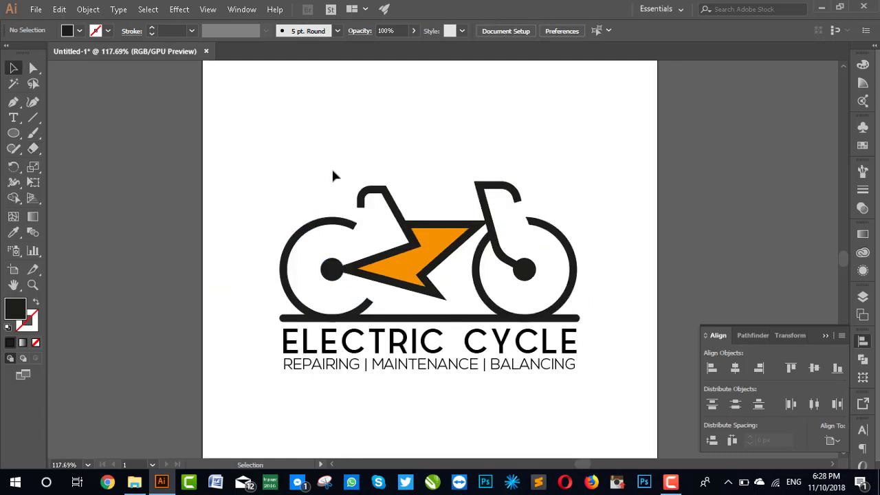